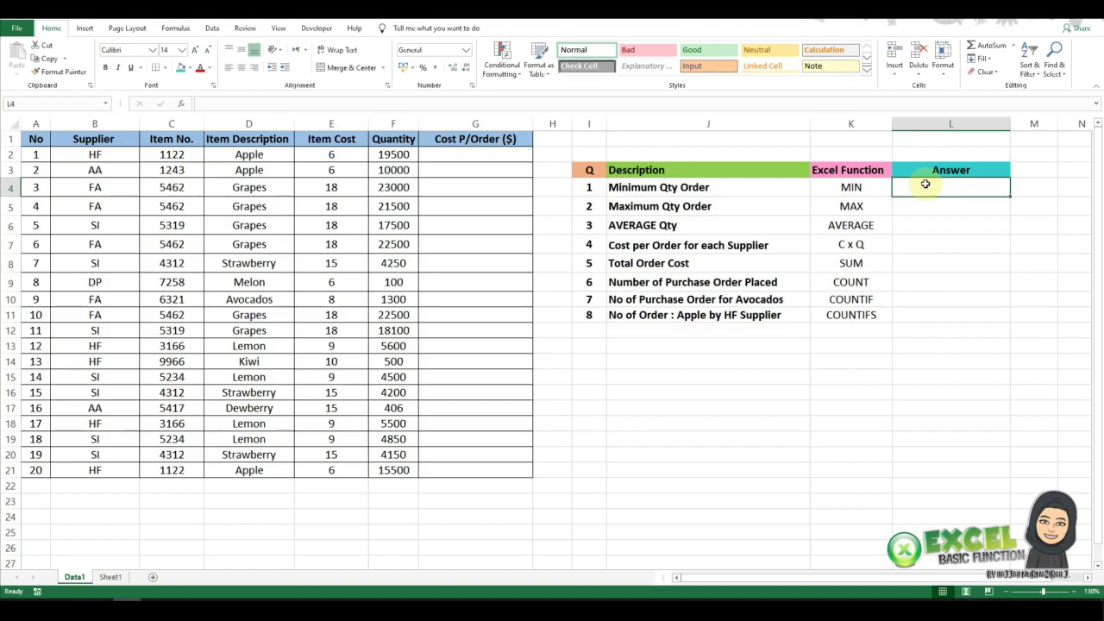
Step: Enter =MIN(F2:F21) in L4 so the minimum quantity order shows 100
type("=")
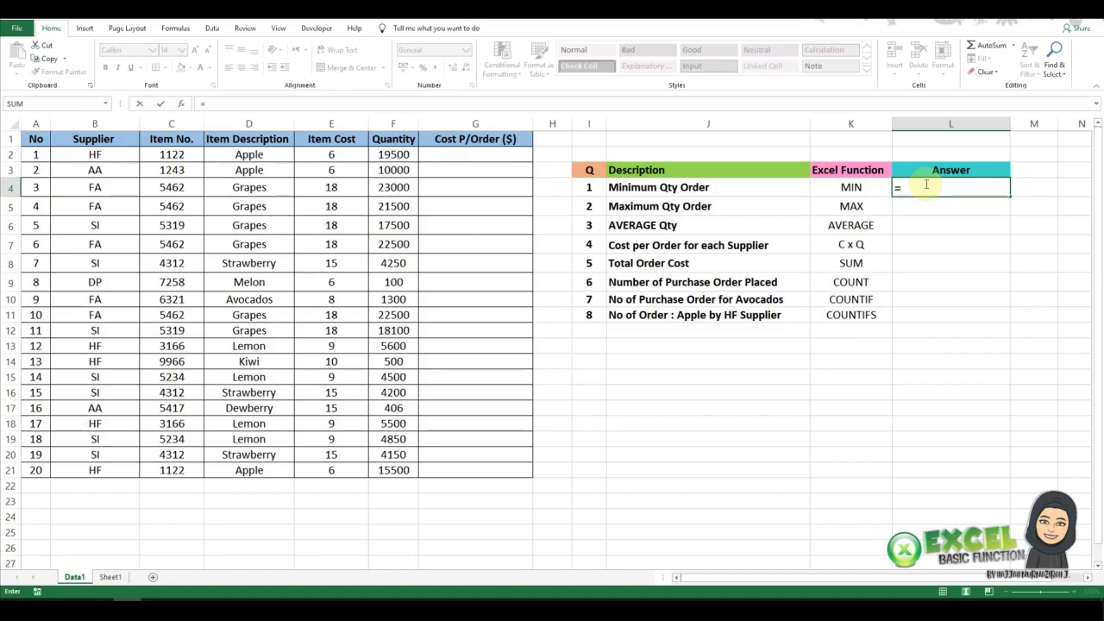
type("MI")
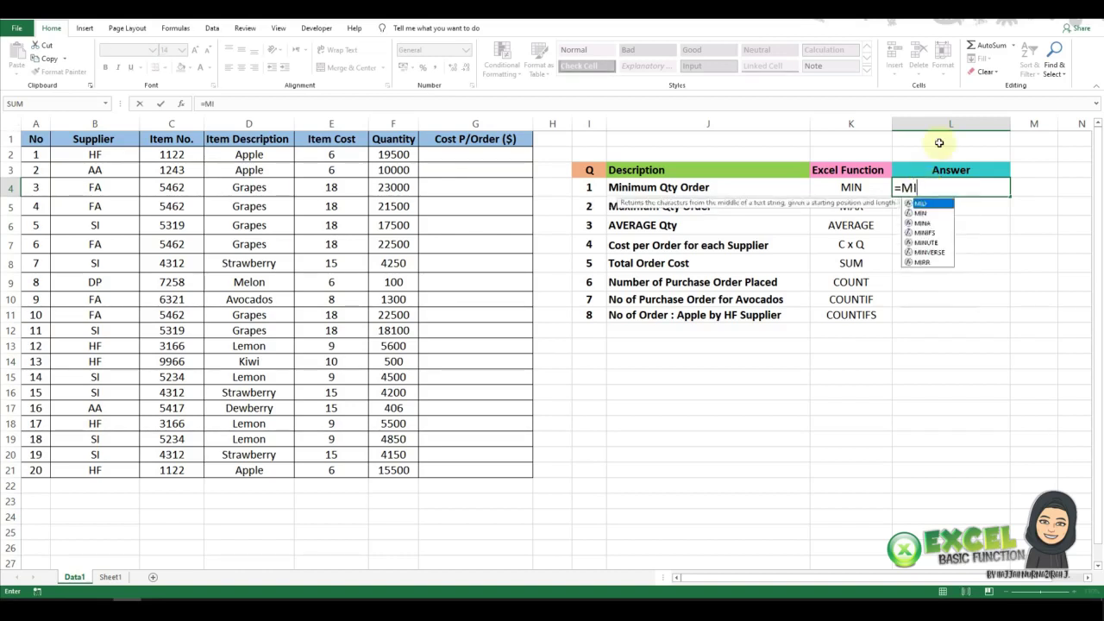
type("N")
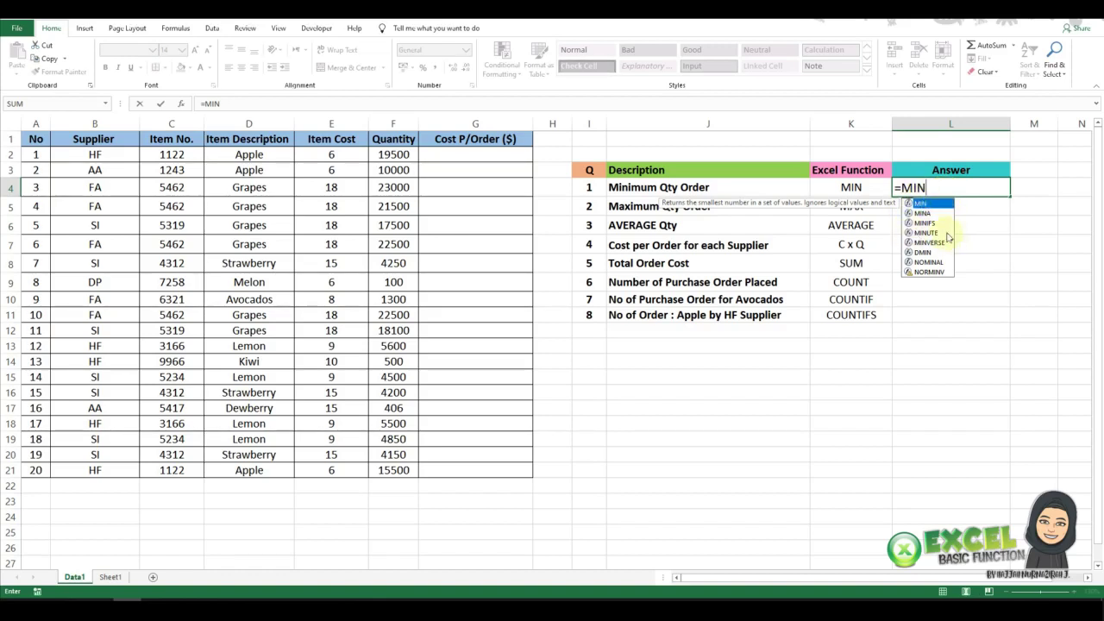
double_click(920, 202)
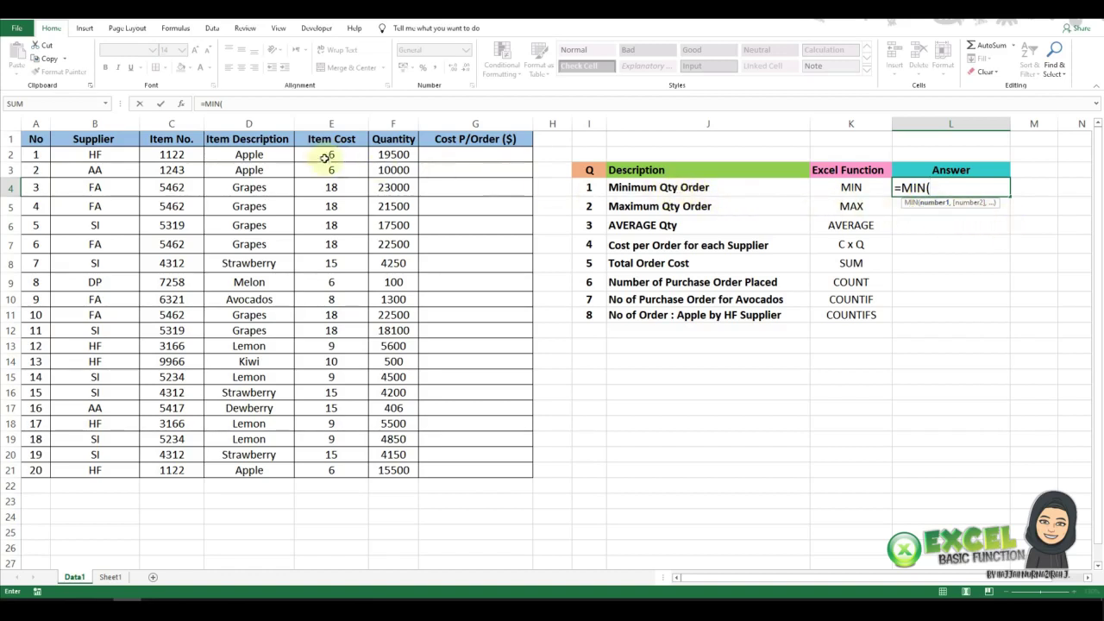
left_click(398, 155)
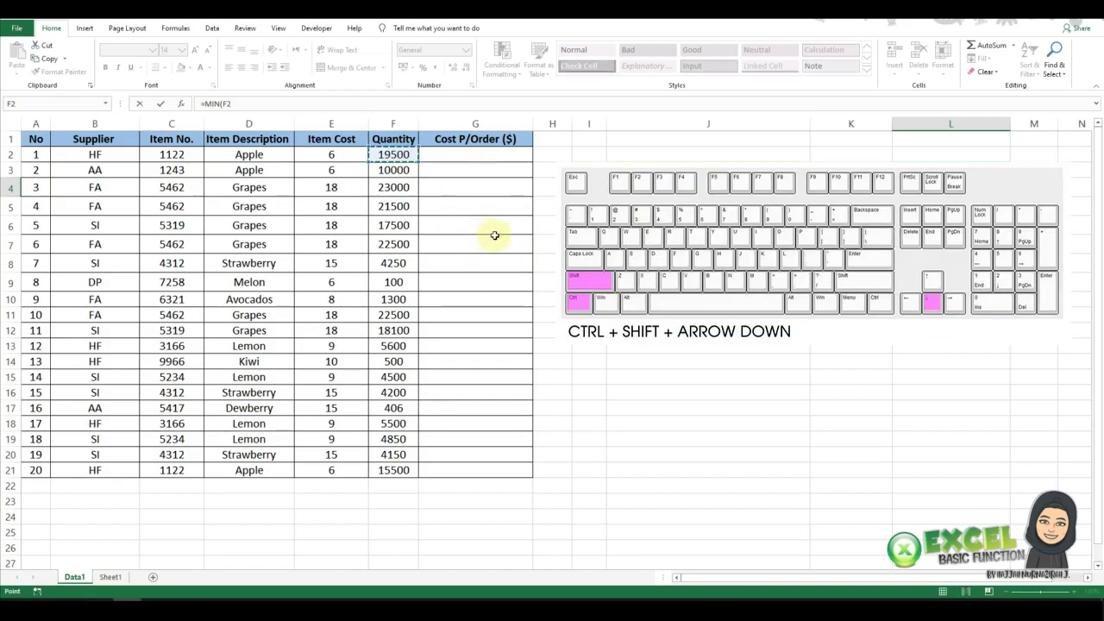
key("ctrl+shift+Down")
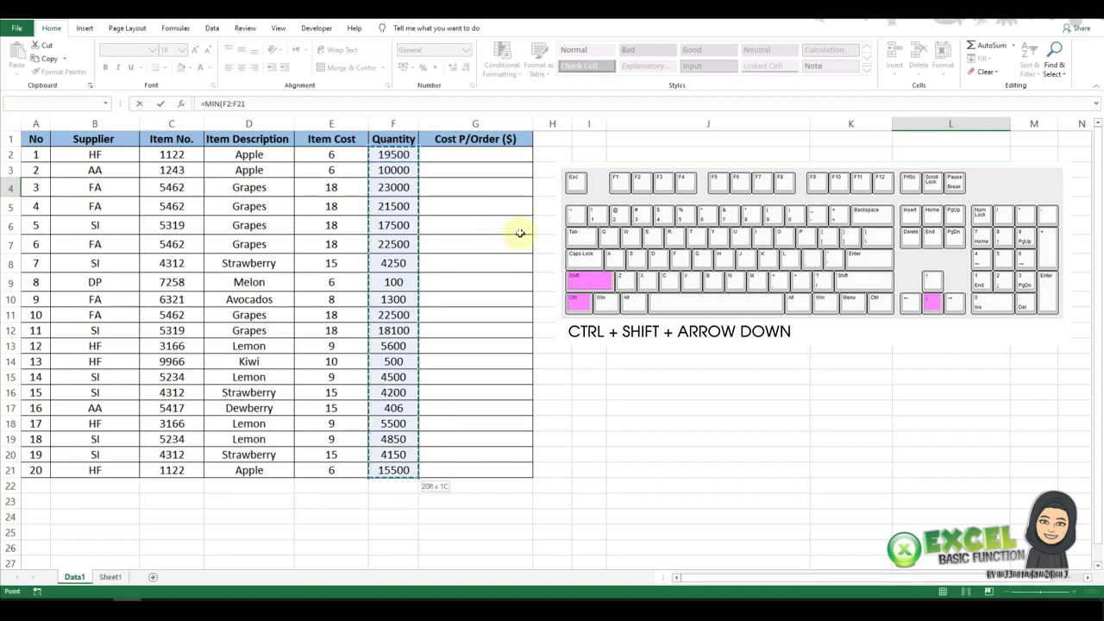
key("Return")
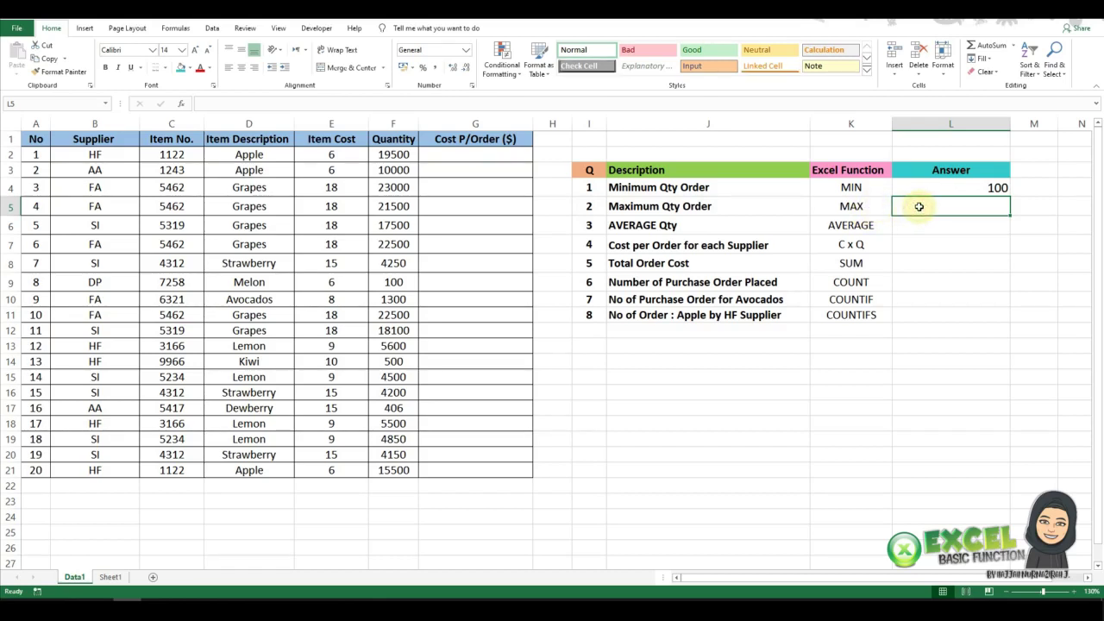
Step: Build =MAX over the Quantity range F2:F21 in L5 for the maximum of 23000
type("=")
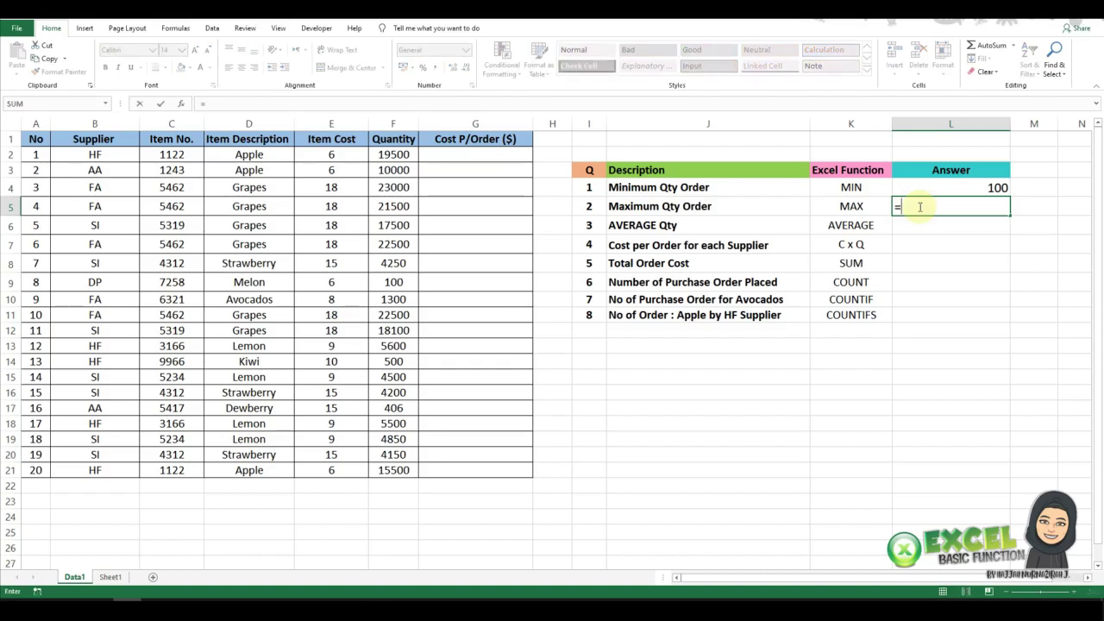
type("MAX")
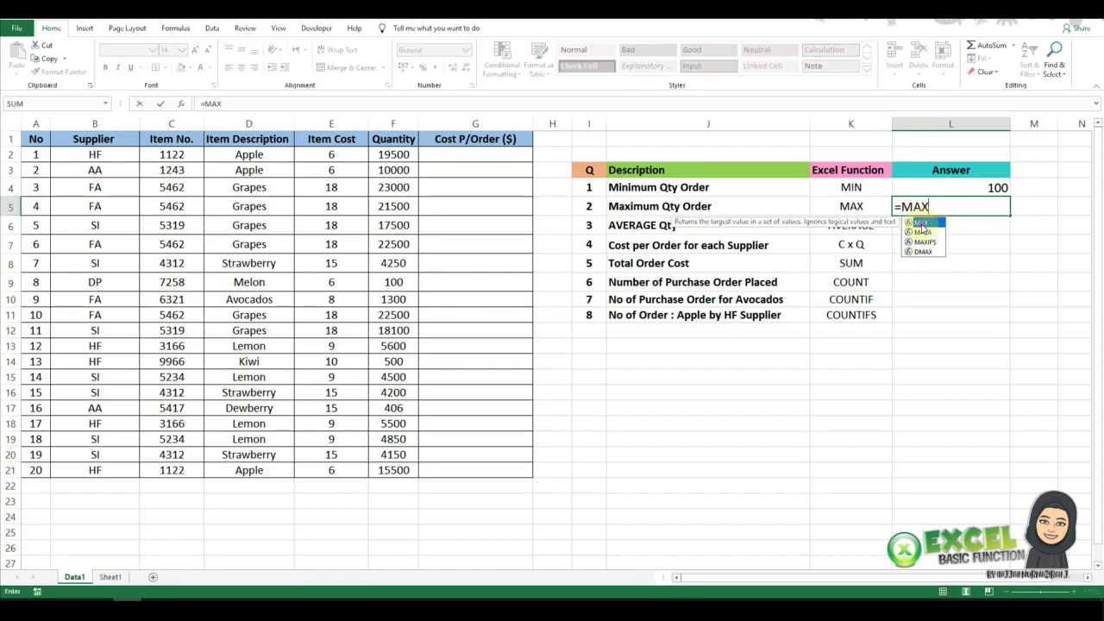
double_click(922, 222)
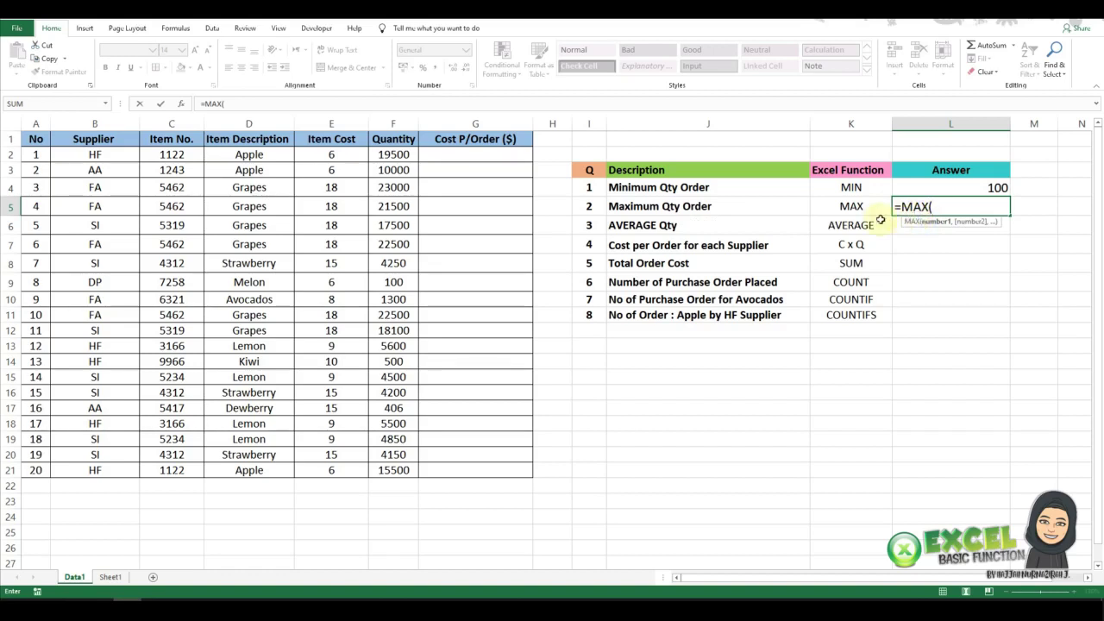
left_click(380, 156)
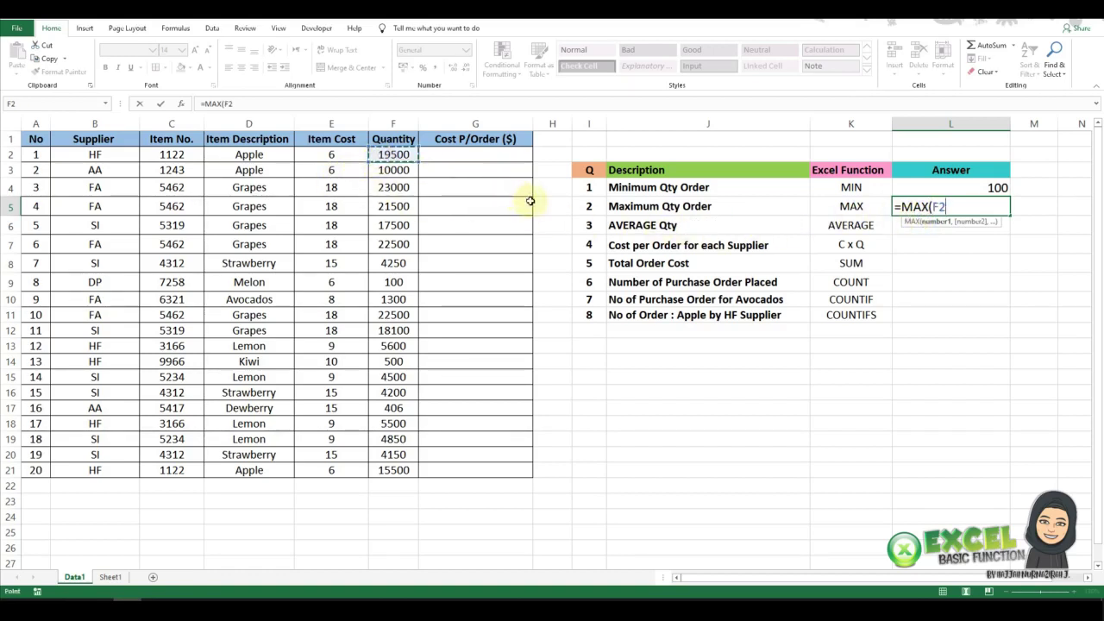
key("ctrl+shift+Down")
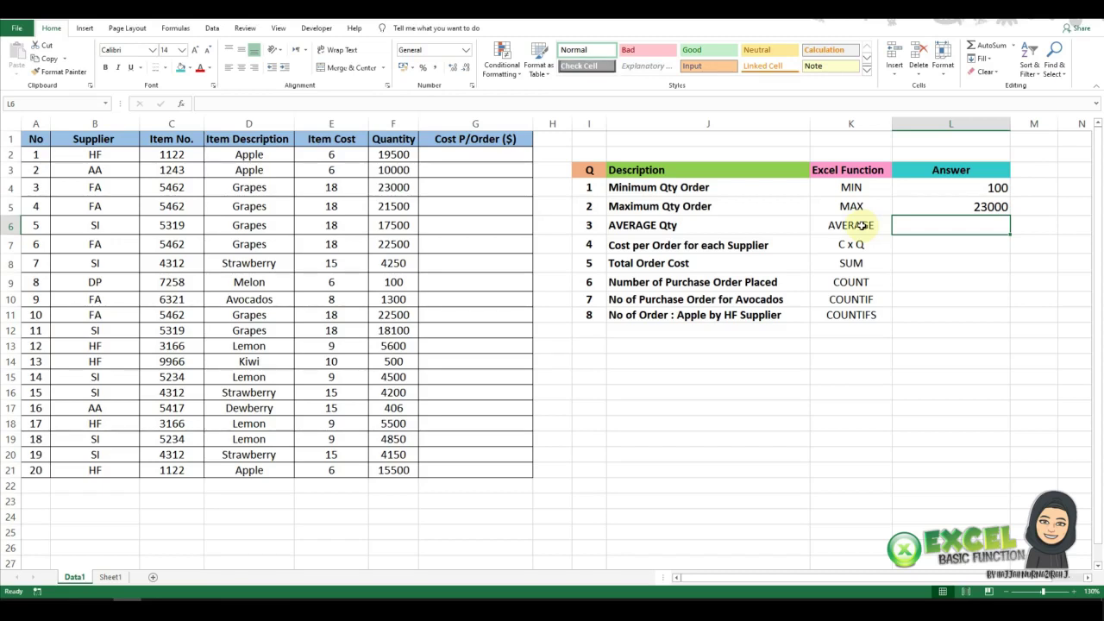
Step: Enter =AVERAGE(F2:F21) in L6, giving an average quantity of 10272.8
type("=")
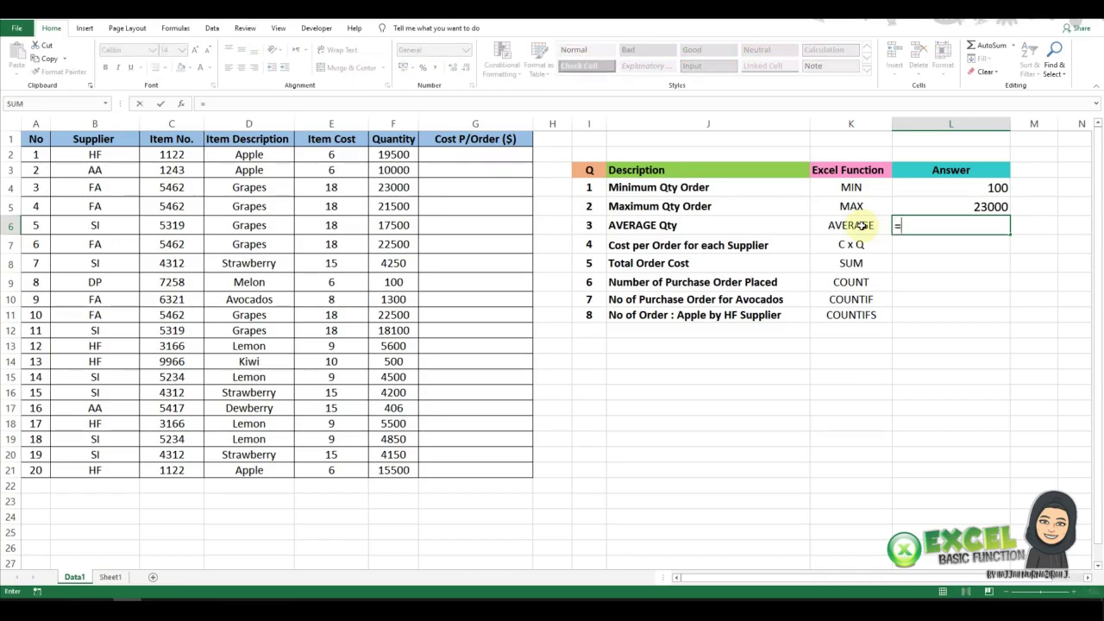
type("AVERAG")
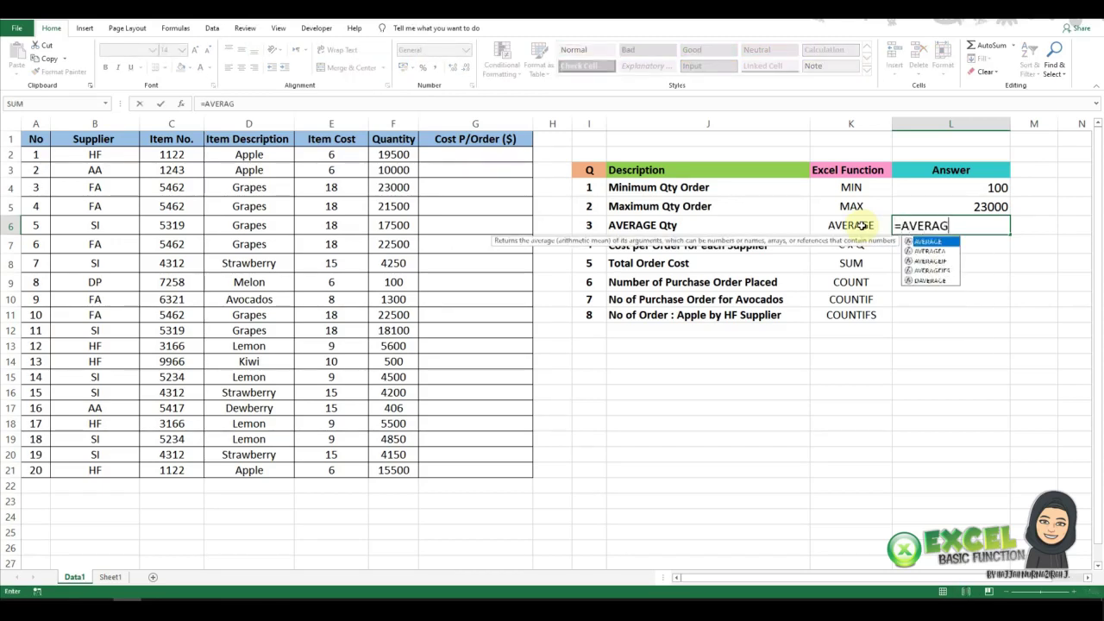
type("E")
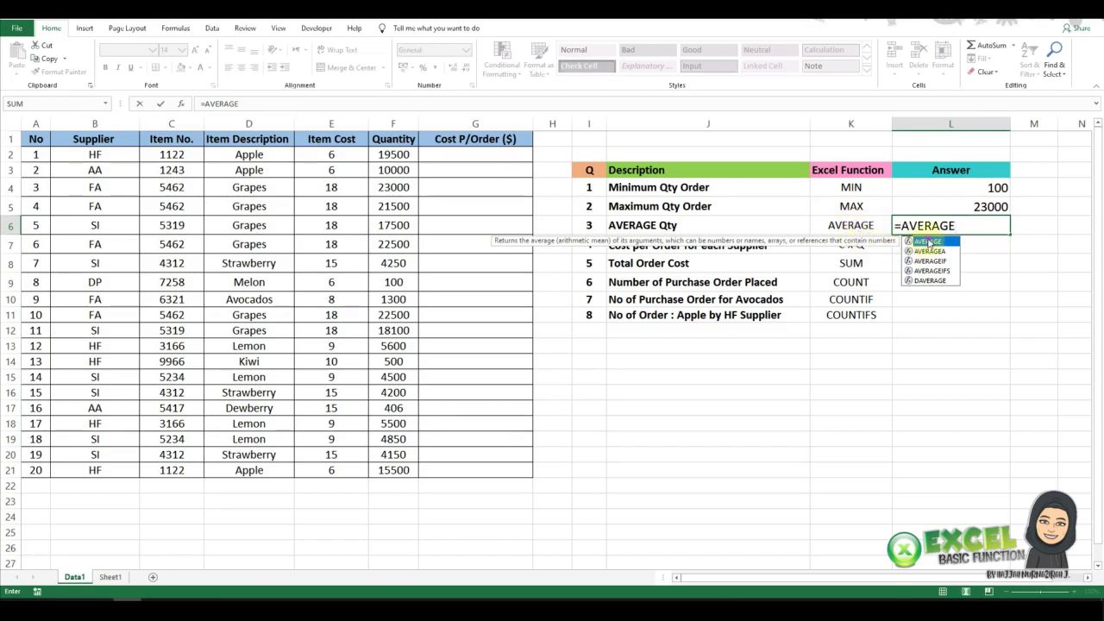
double_click(928, 242)
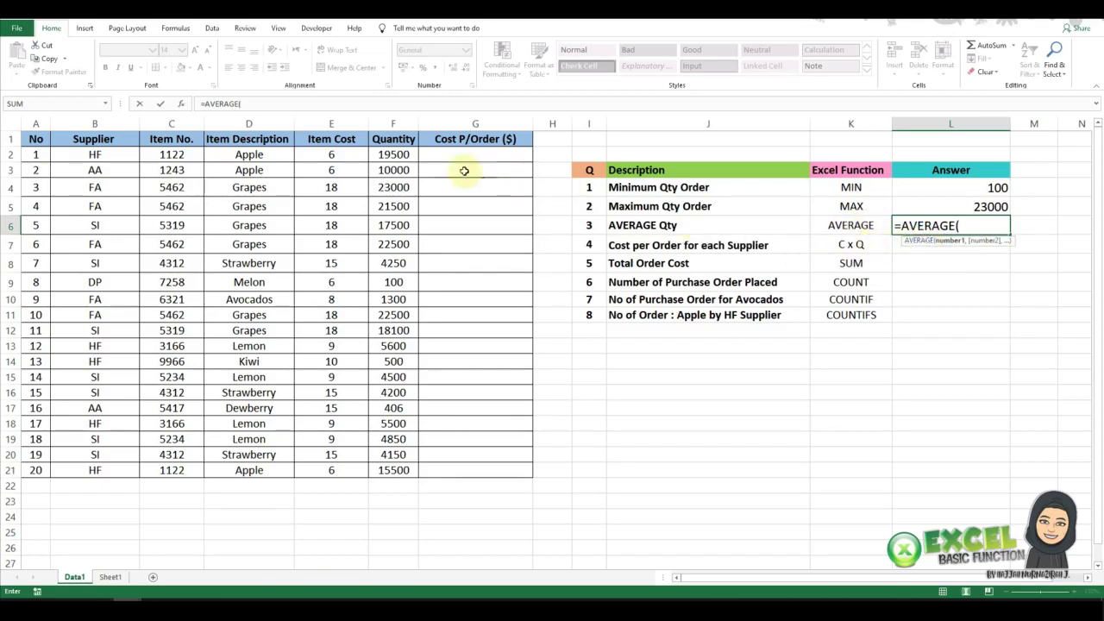
left_click(402, 155)
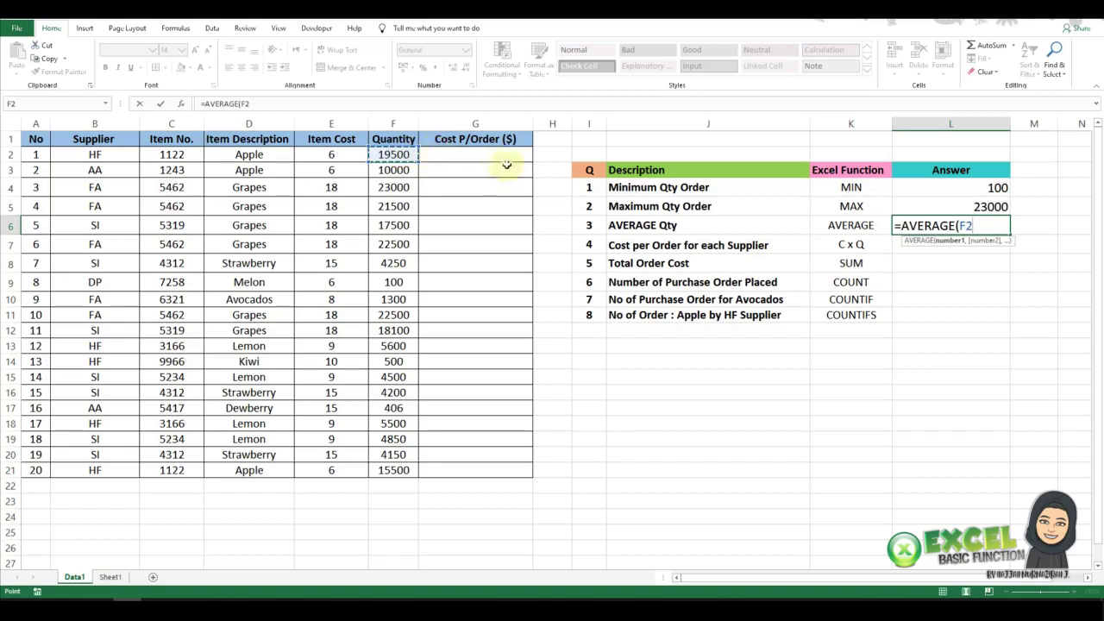
key("ctrl+shift+Down")
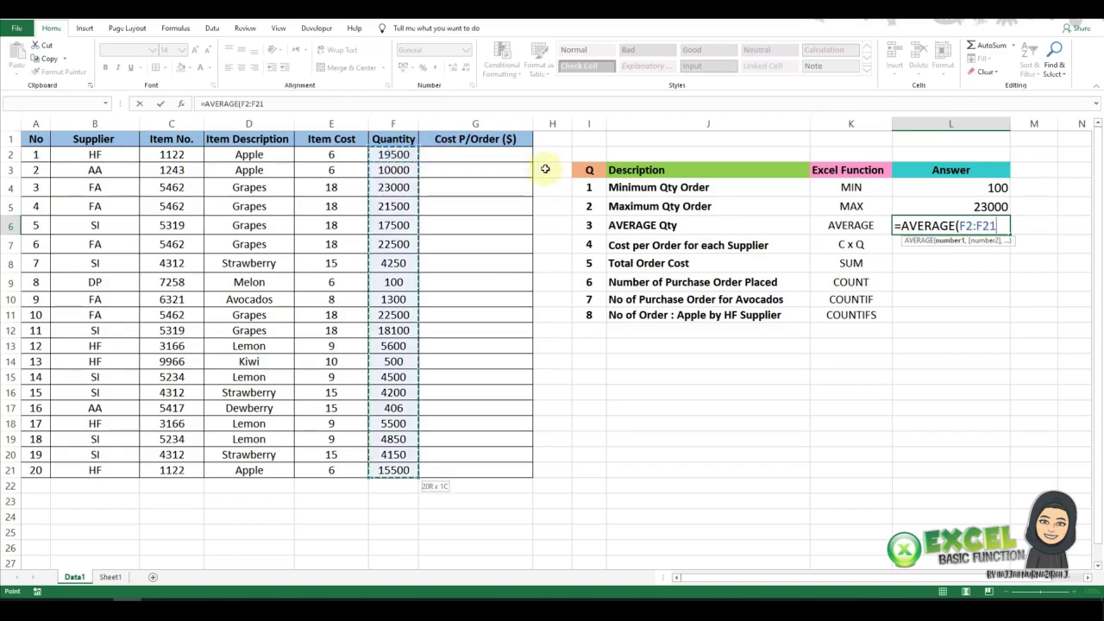
key("Return")
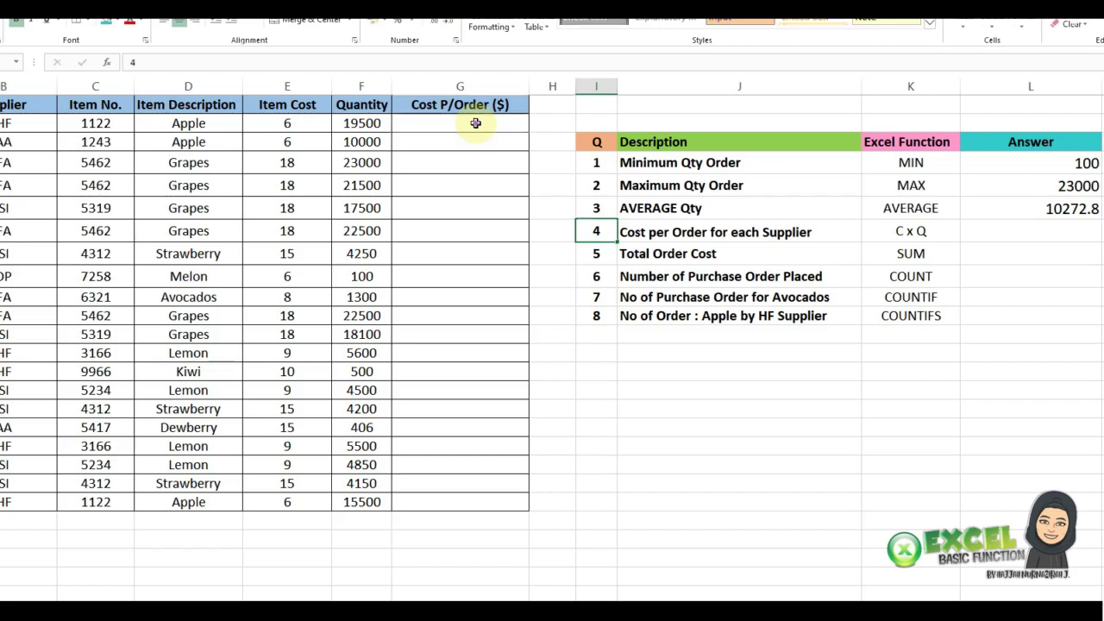
Step: Set G2 to =E2*F2 (117000) and fill it down all 20 order rows
left_click(475, 123)
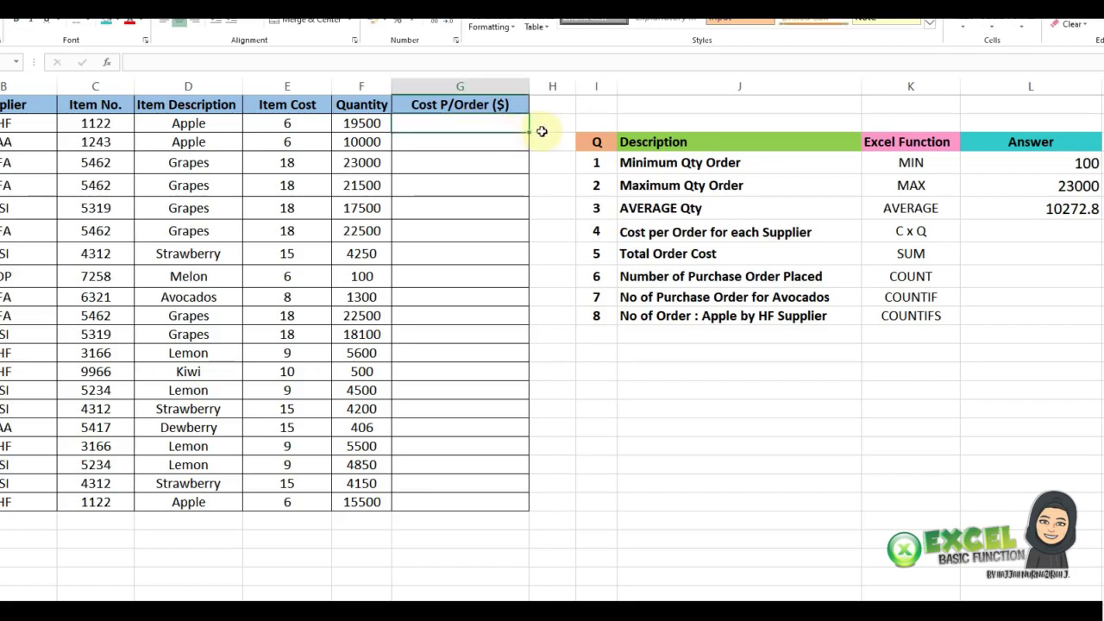
type("=")
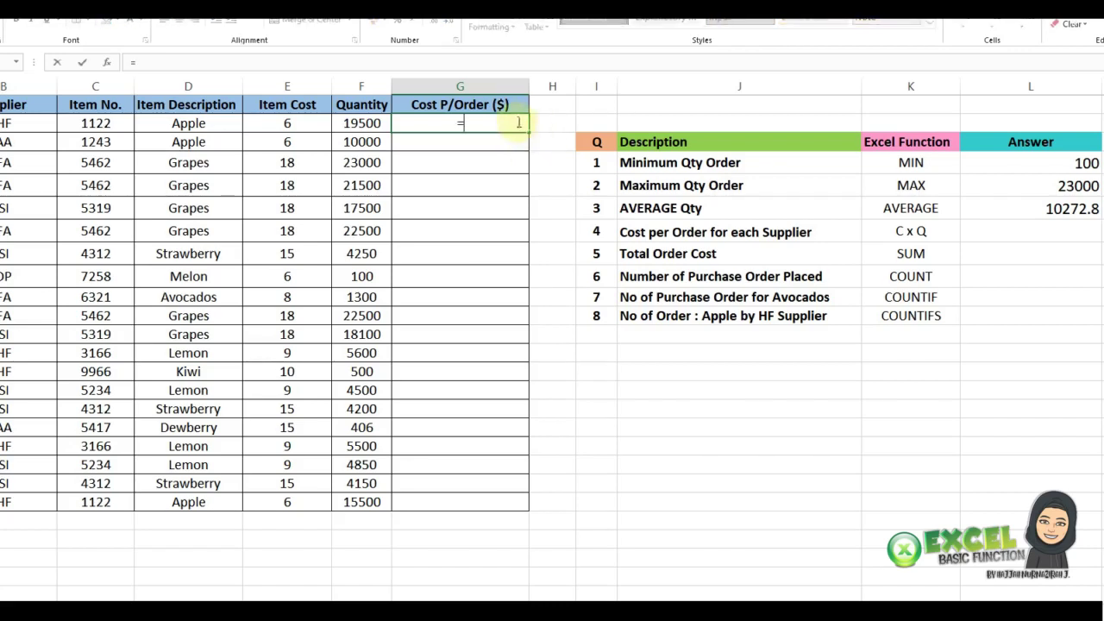
left_click(308, 126)
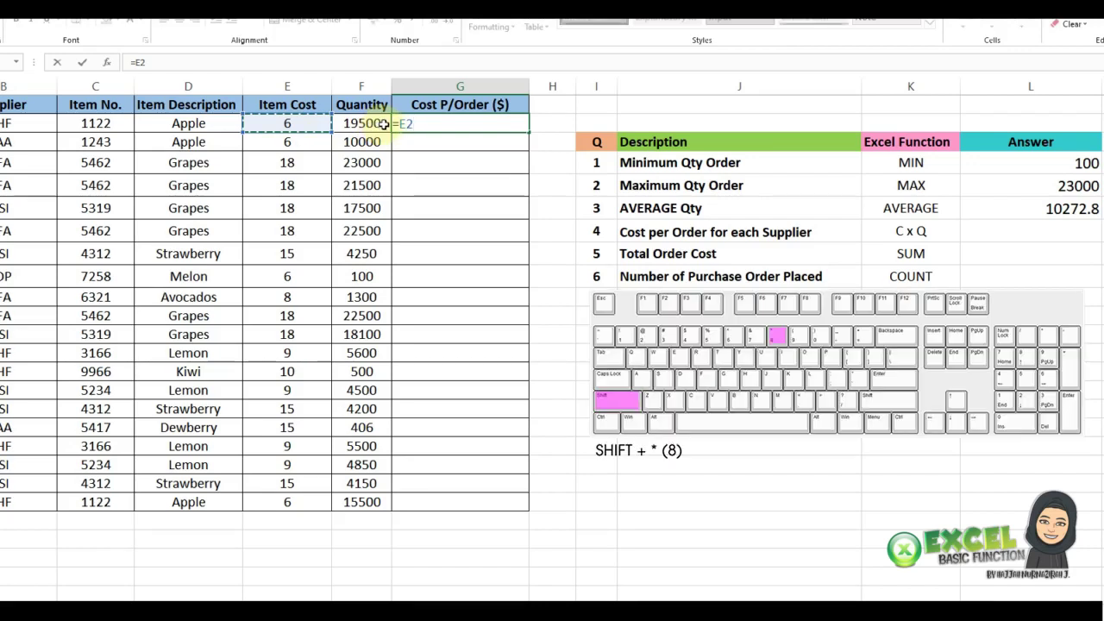
type("*")
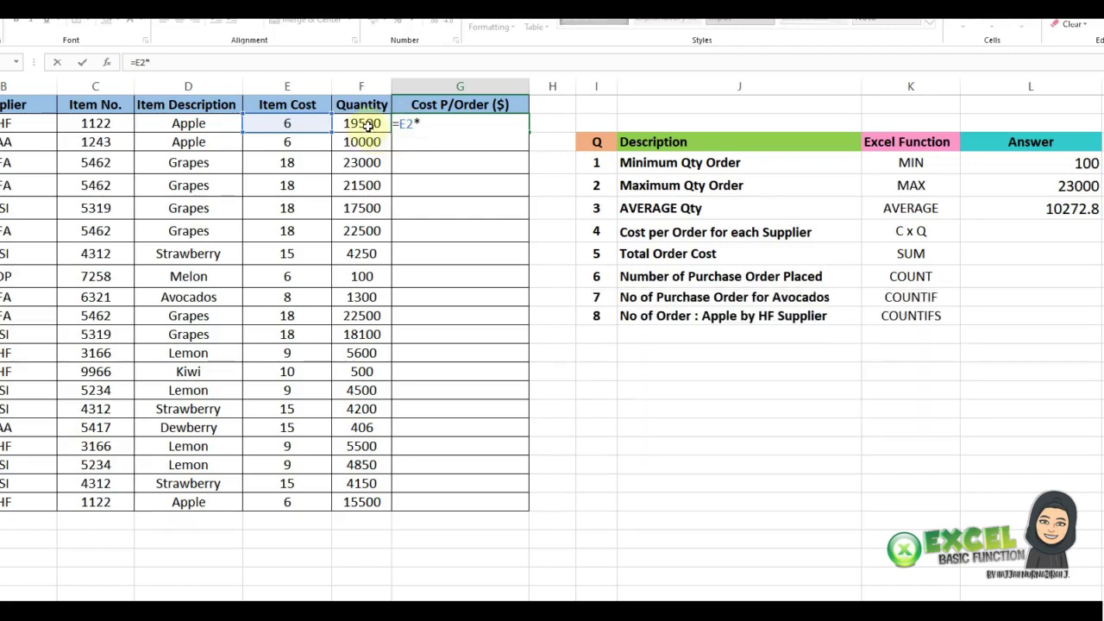
left_click(366, 125)
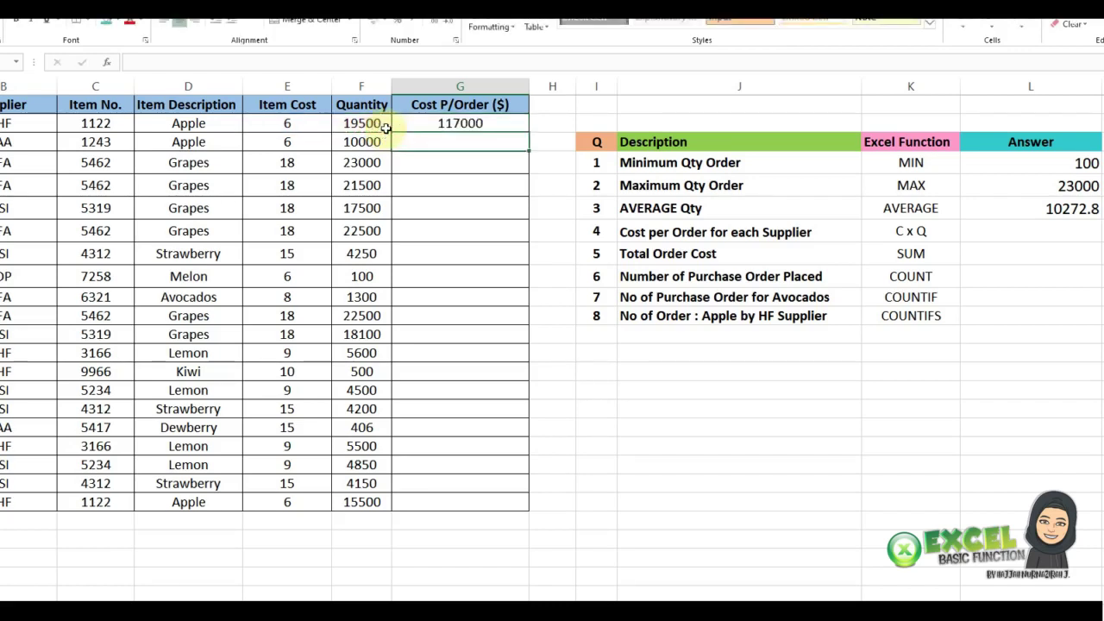
left_click(498, 120)
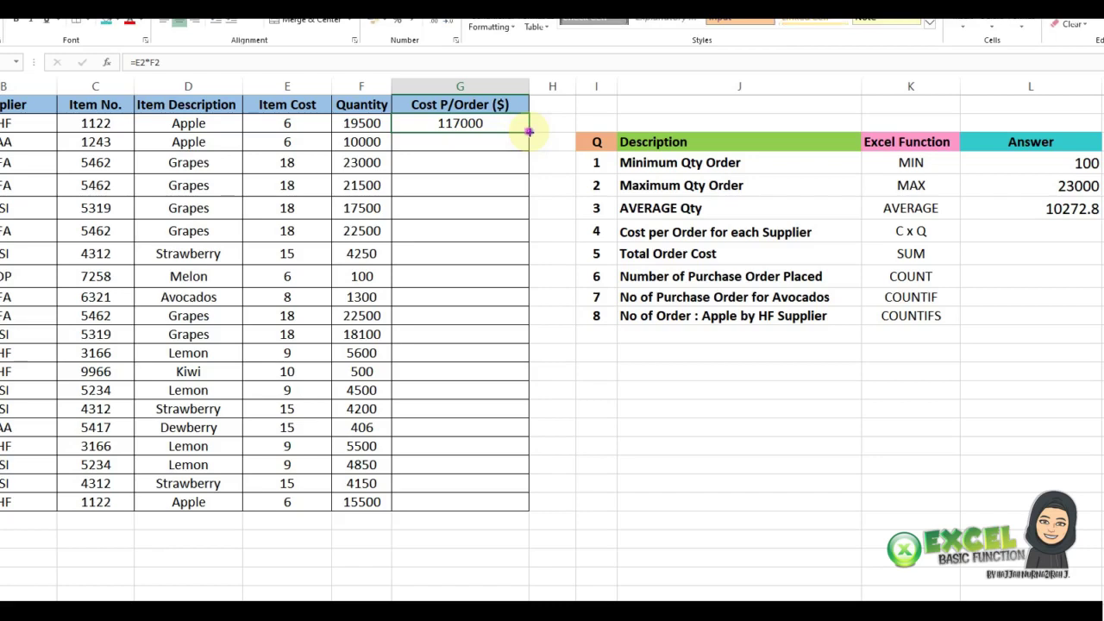
double_click(530, 132)
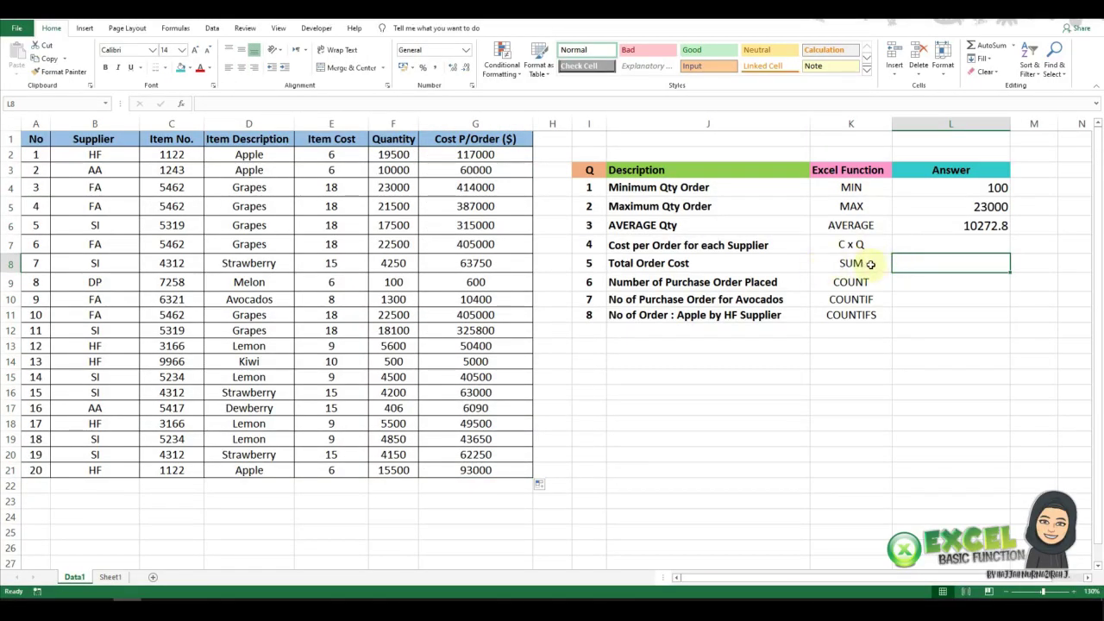
Step: Enter =SUM(G2:G21) in L8 for a total order cost of 2916940
left_click(871, 265)
left_click(909, 262)
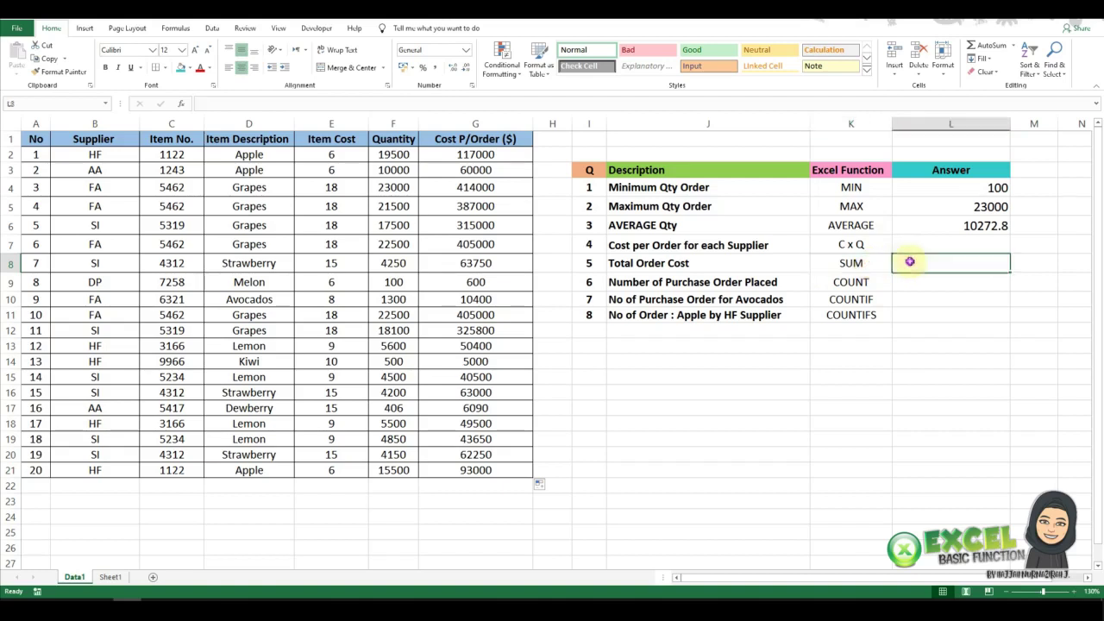
type("=")
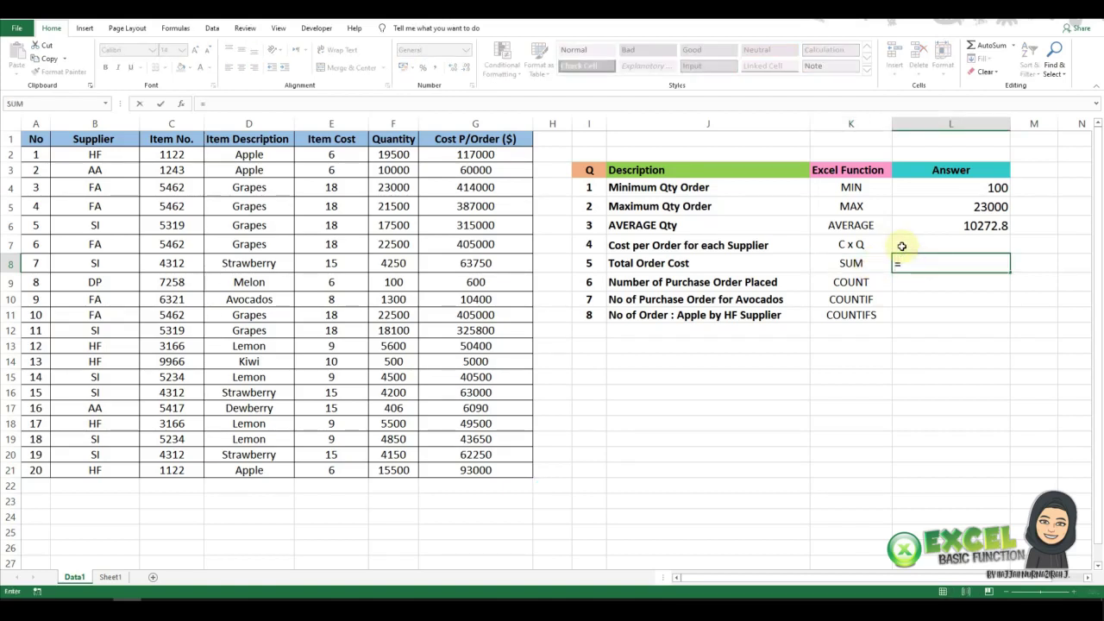
type("SUM")
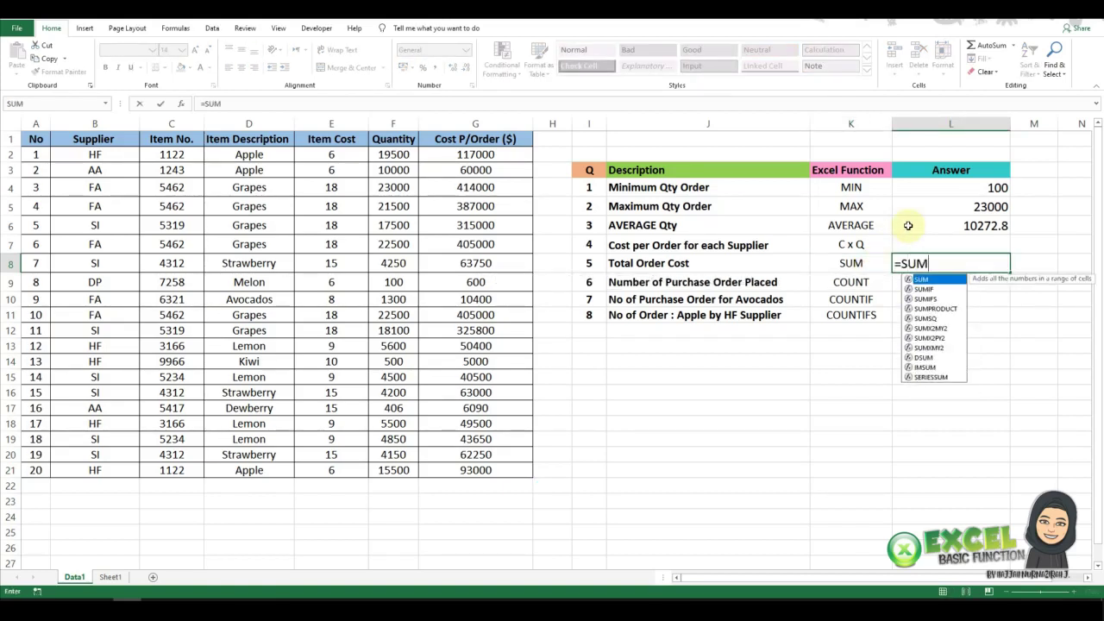
double_click(923, 279)
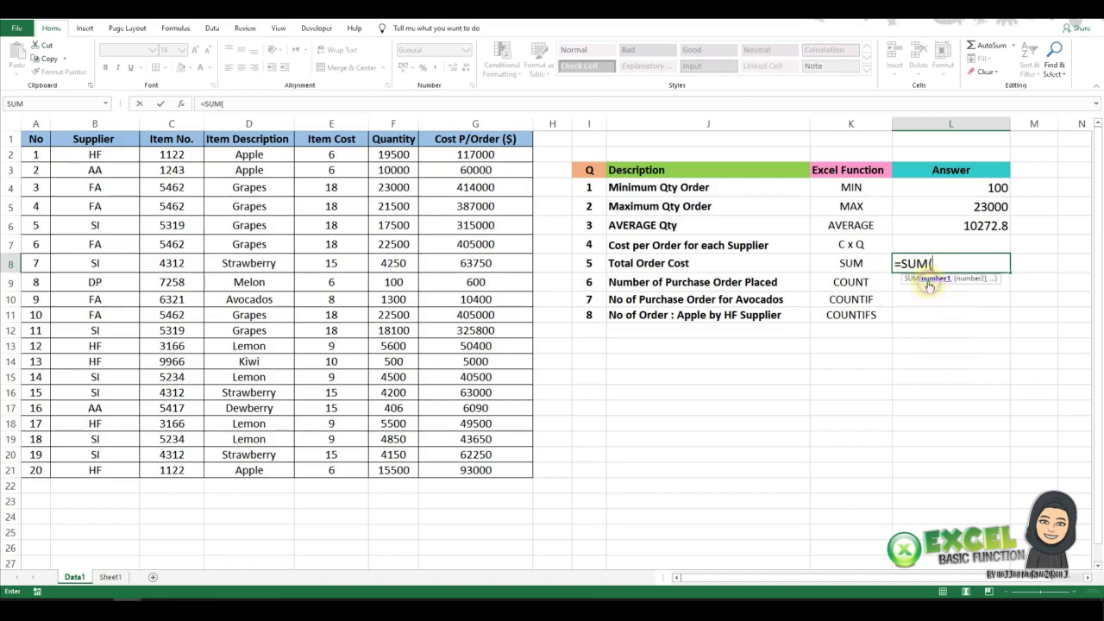
left_click(502, 153)
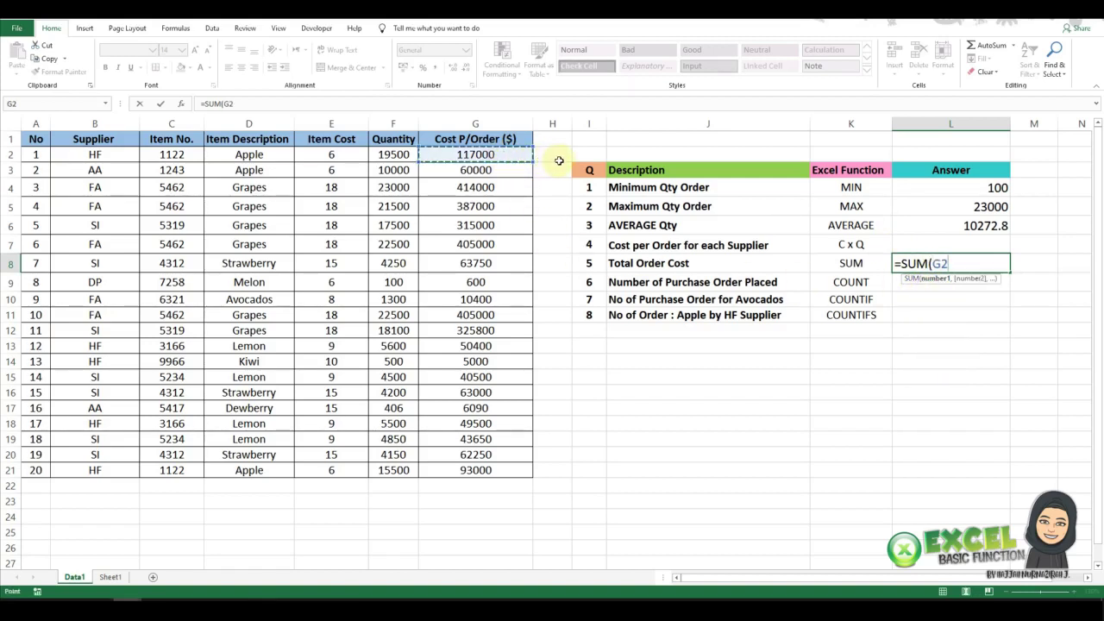
key("ctrl+shift+Down")
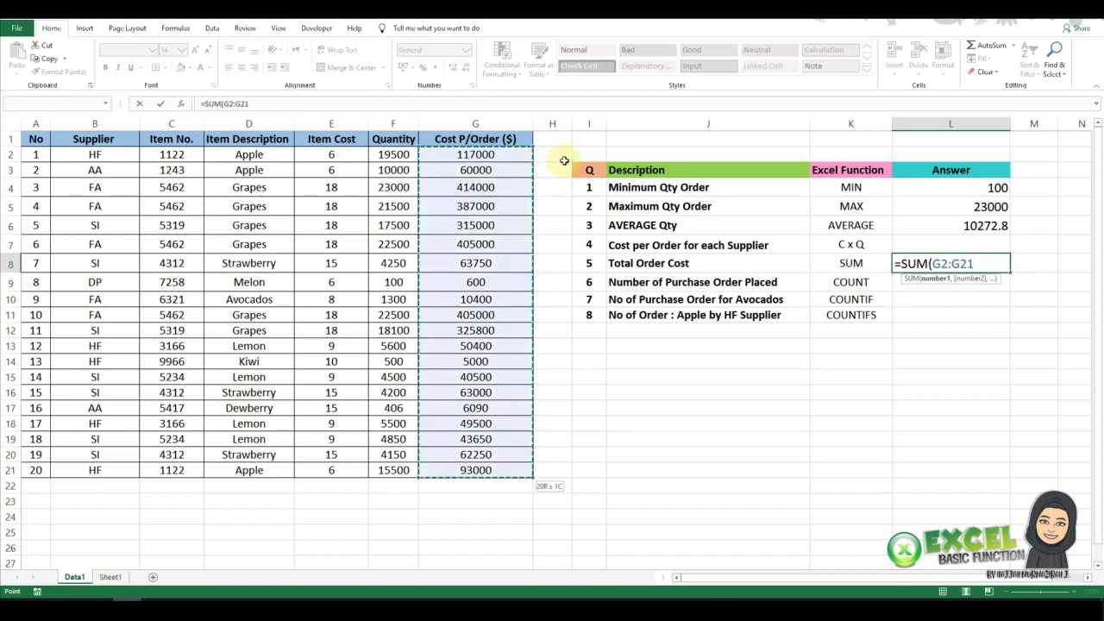
key("Return")
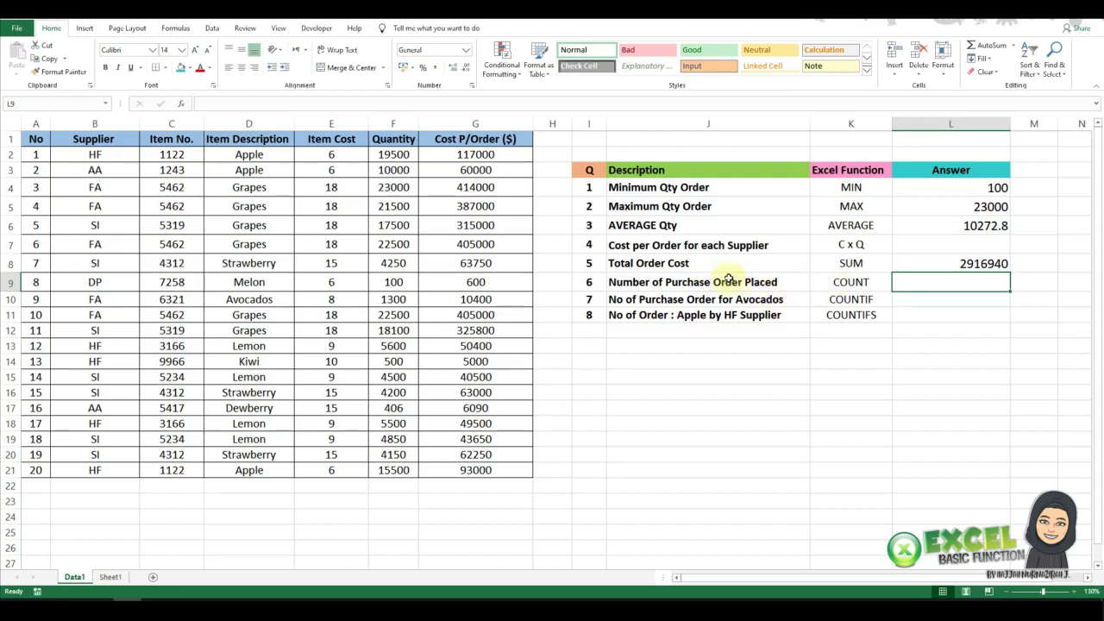
Step: Count Item No. entries C2:C21 in L9, giving 20, and verify against the last order
type("=")
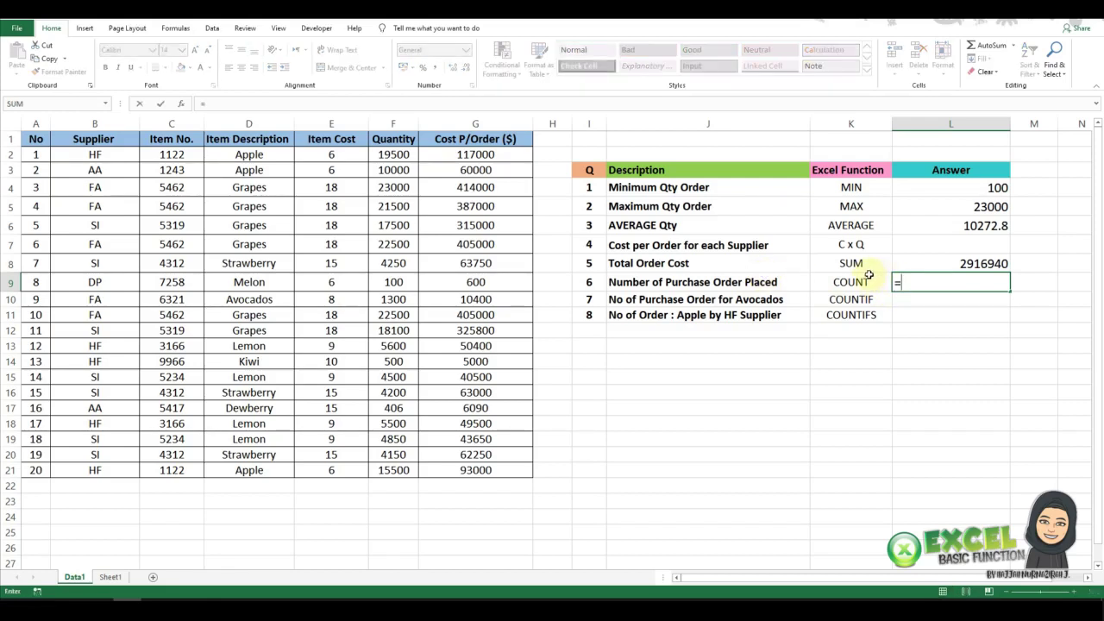
type("COU")
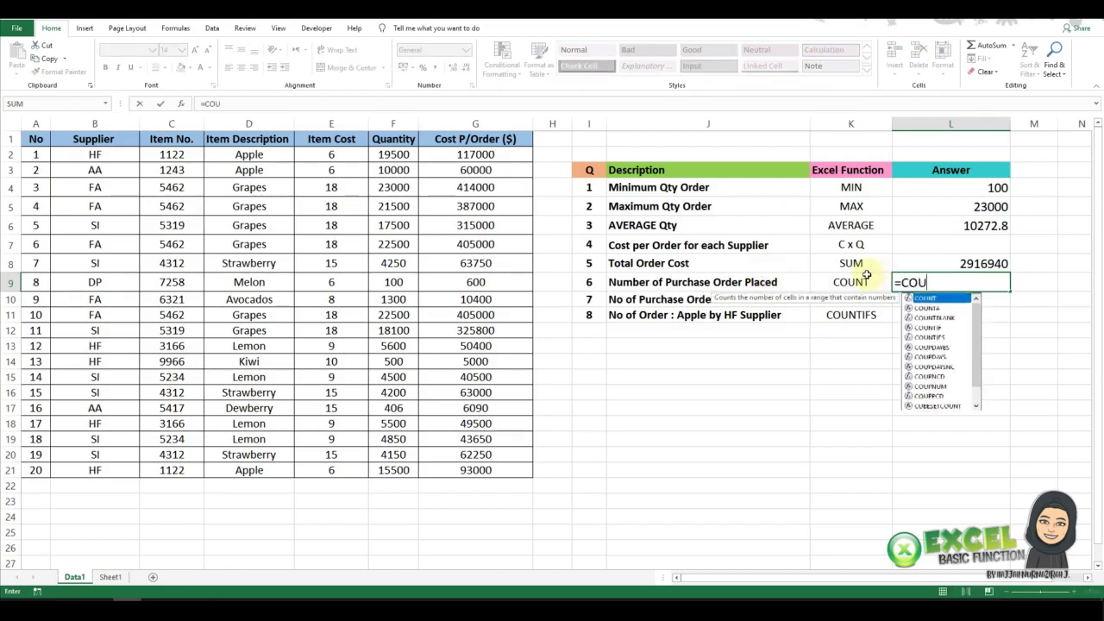
type("NT")
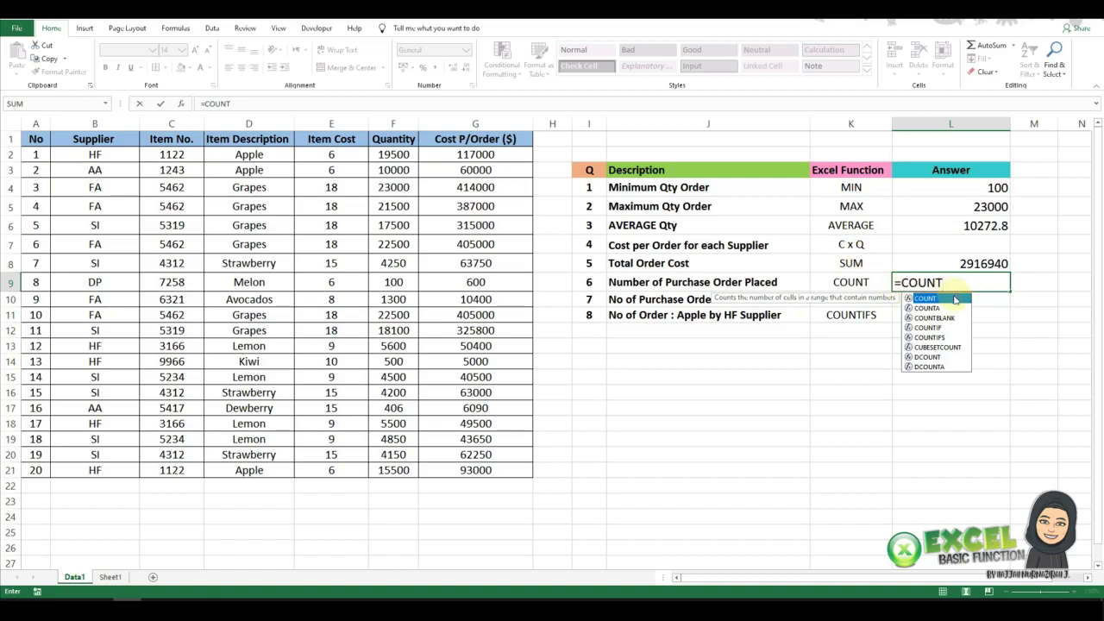
double_click(943, 299)
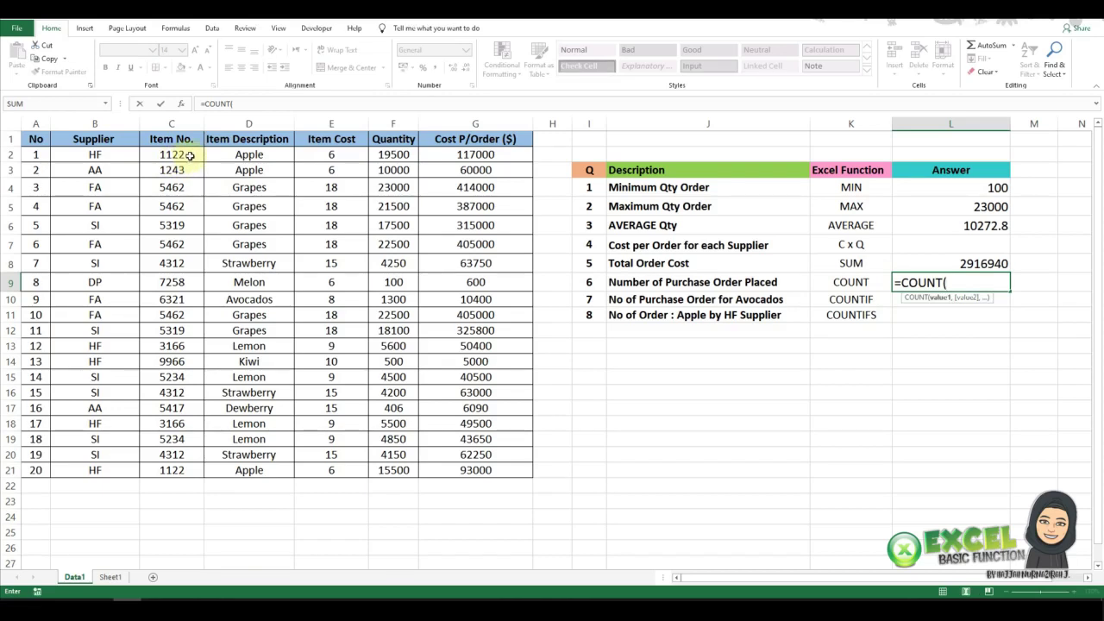
left_click(190, 156)
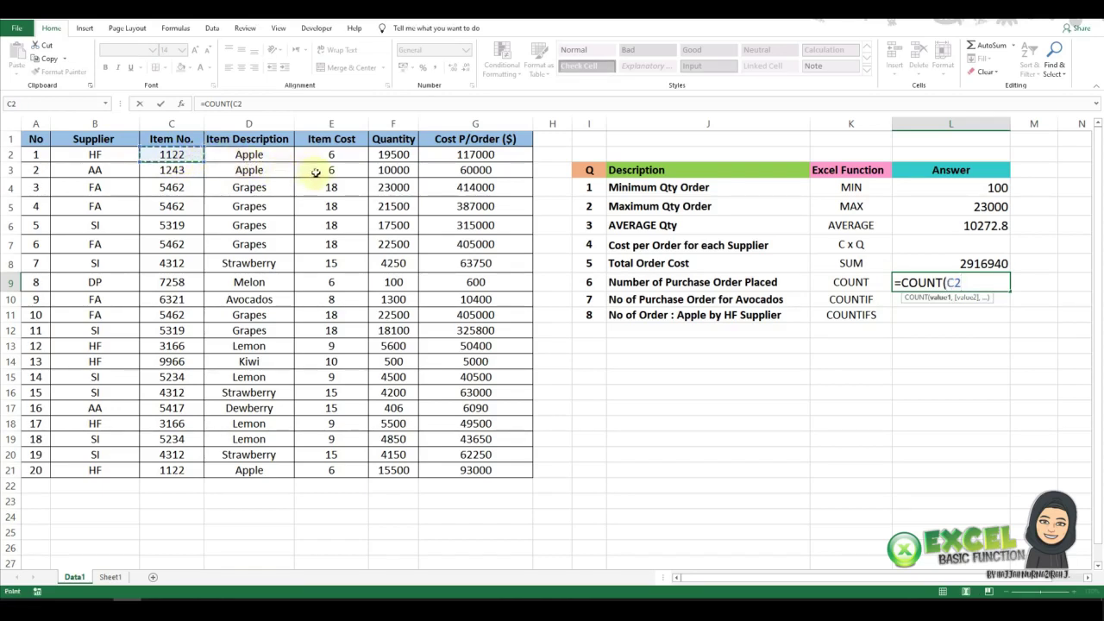
key("ctrl+shift+Down")
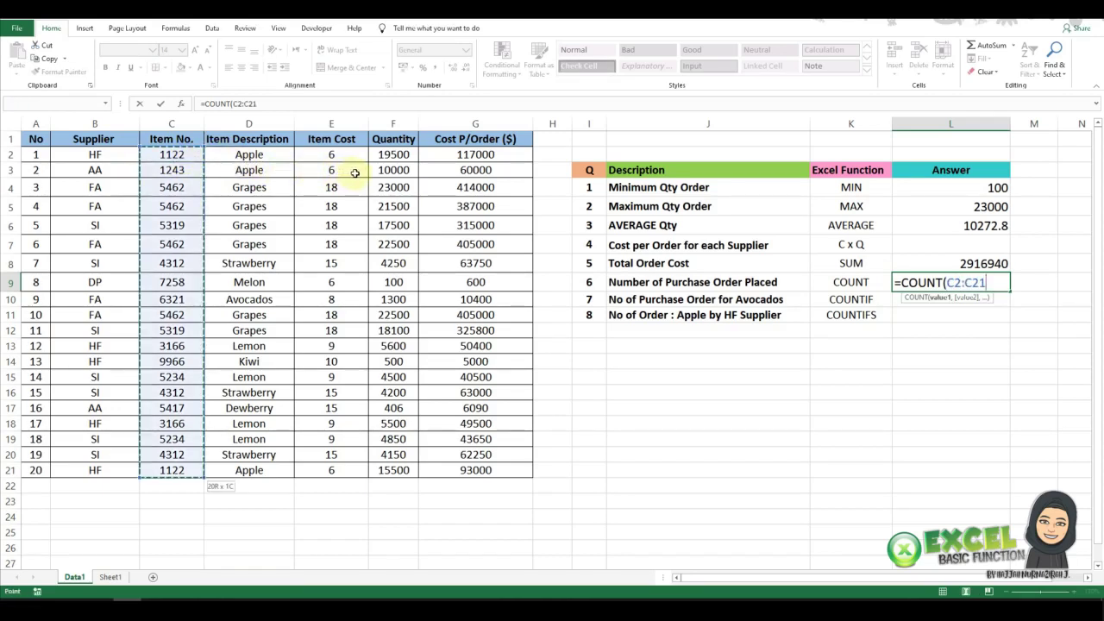
key("Return")
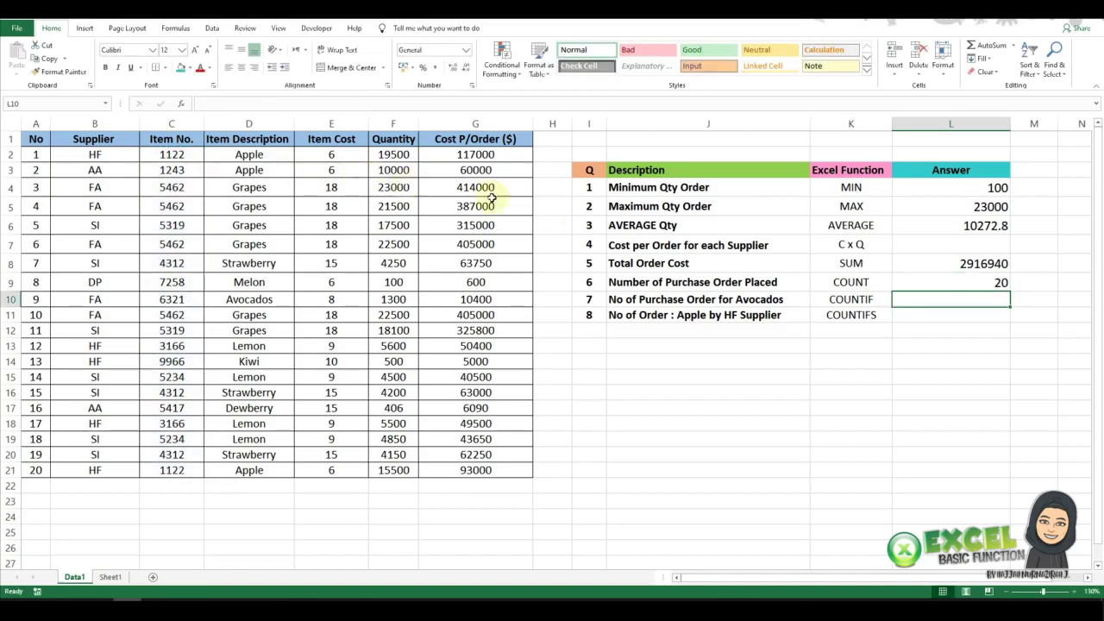
left_click(1008, 282)
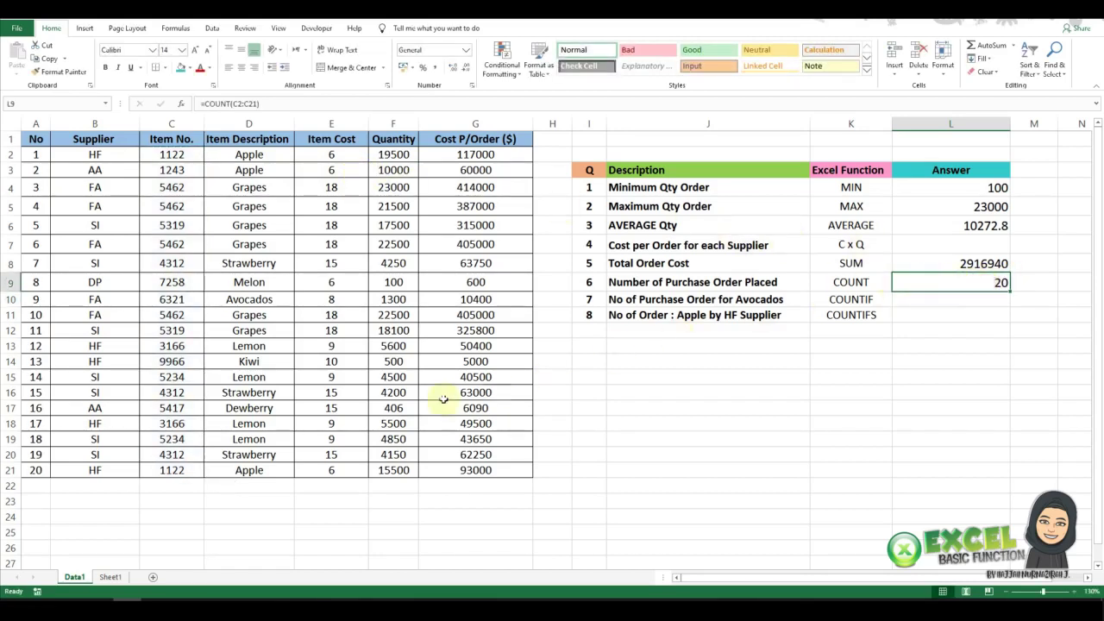
left_click(35, 471)
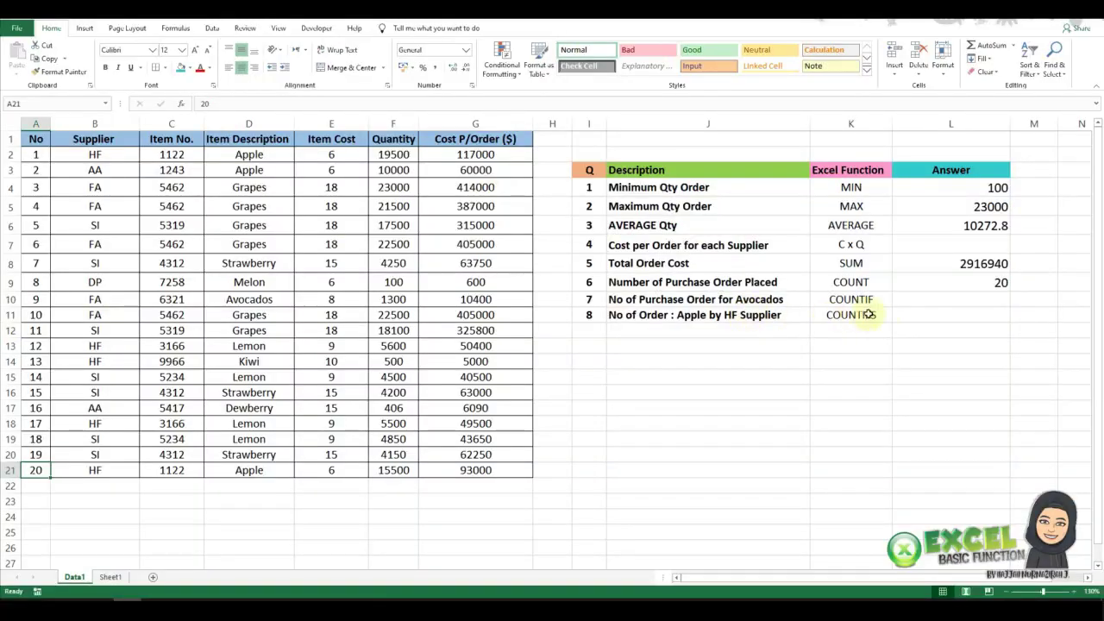
left_click(917, 301)
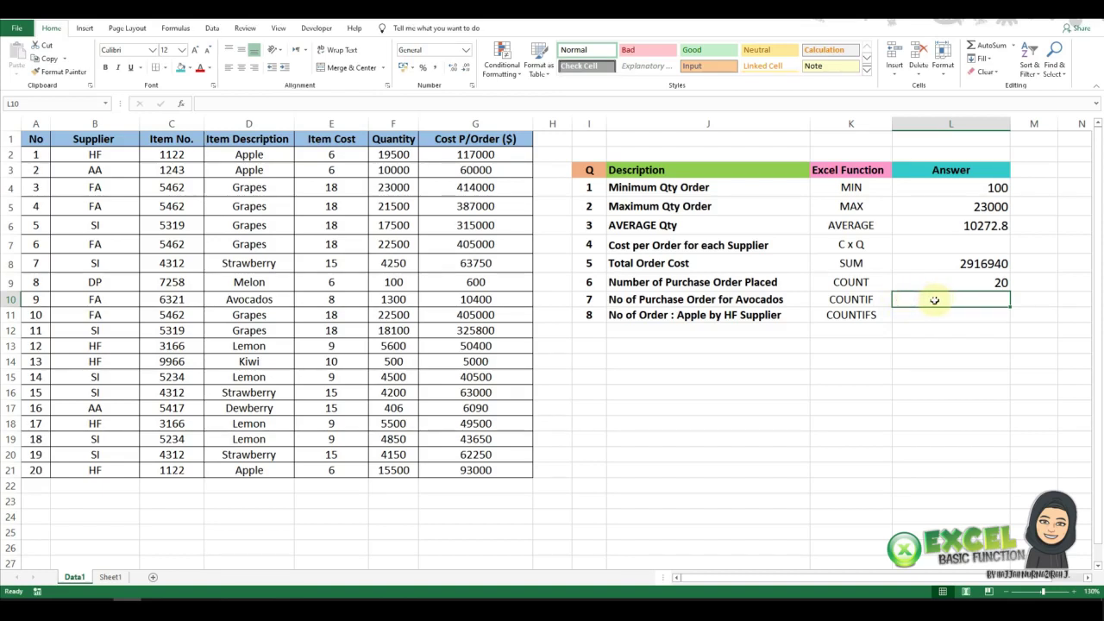
Step: Start a COUNTIF formula in L10 for the Avocados purchase-order question
type("=")
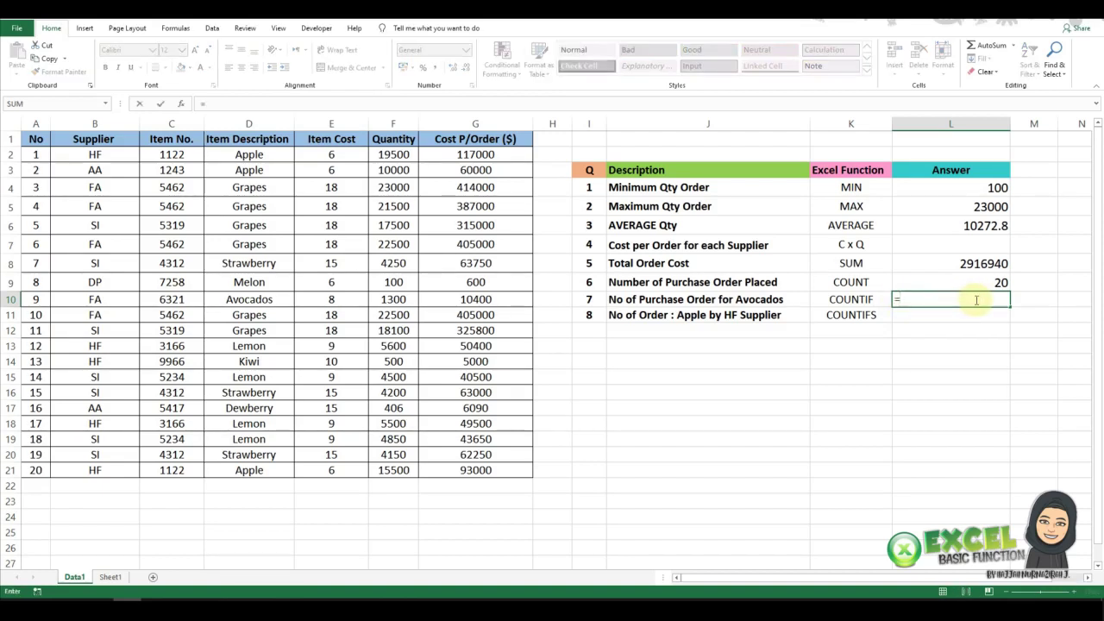
type("COUN")
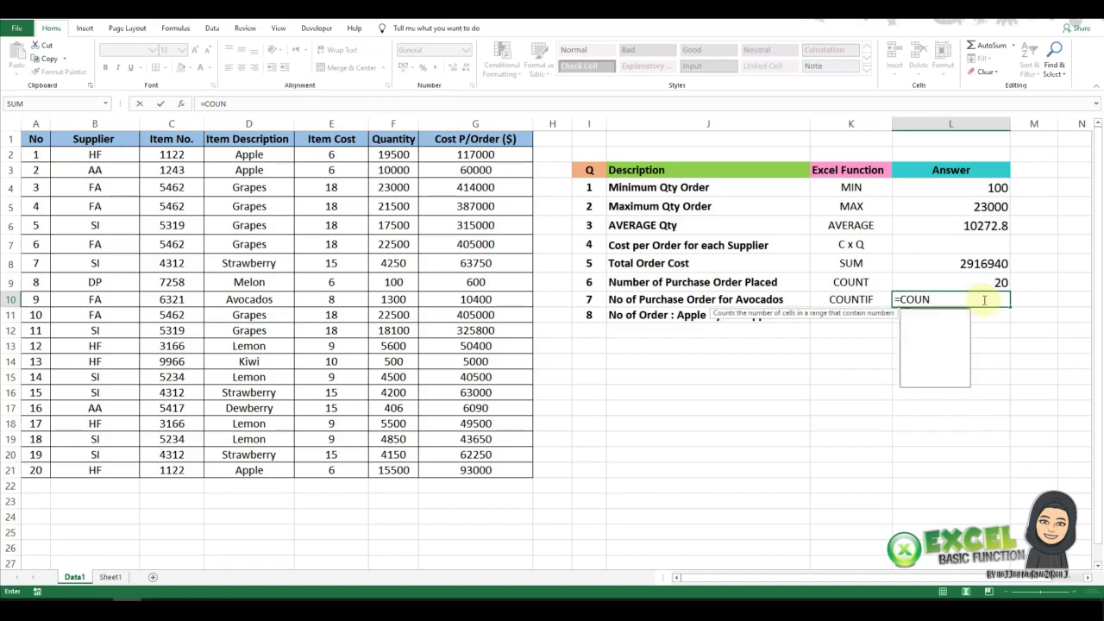
type("TIF")
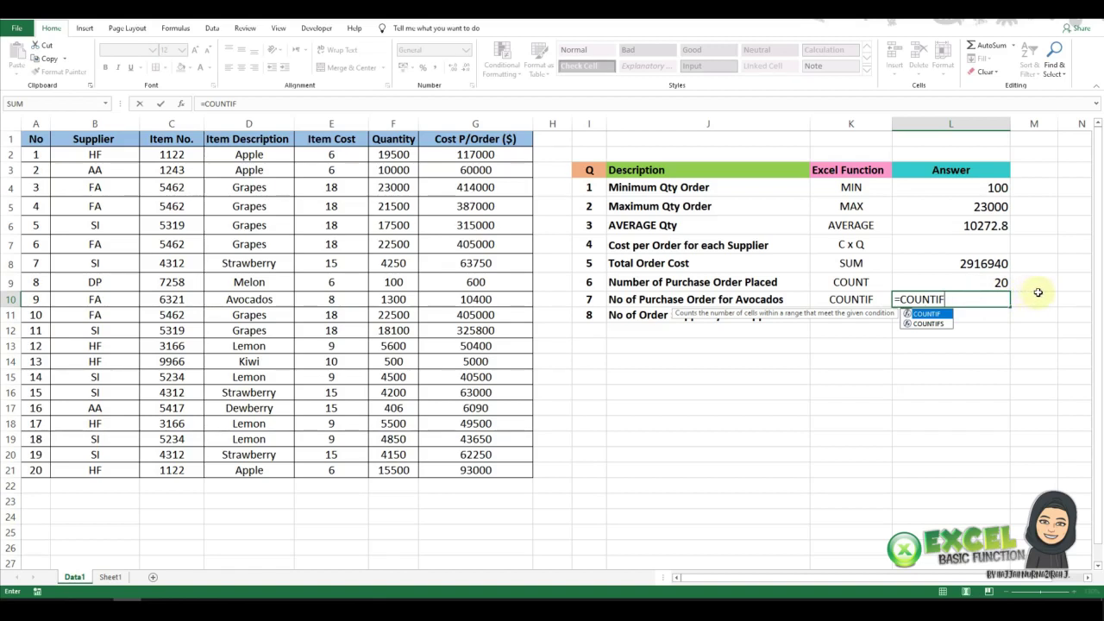
double_click(946, 315)
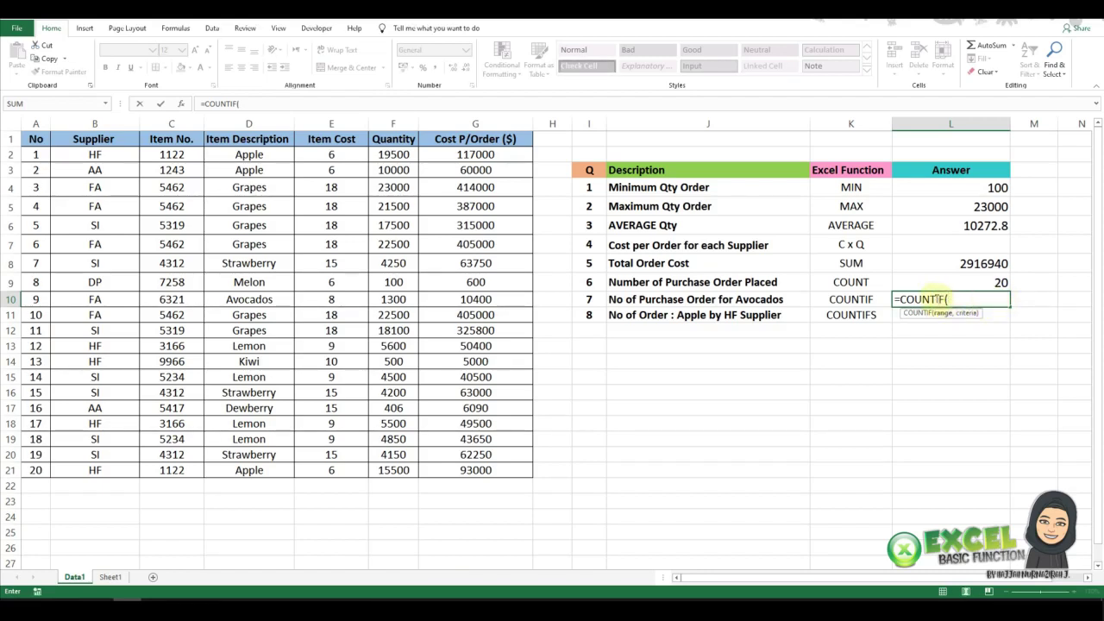
Step: Complete the COUNTIF over Item Description D2:D21 with the Avocado criterion, returning 1
left_click(269, 154)
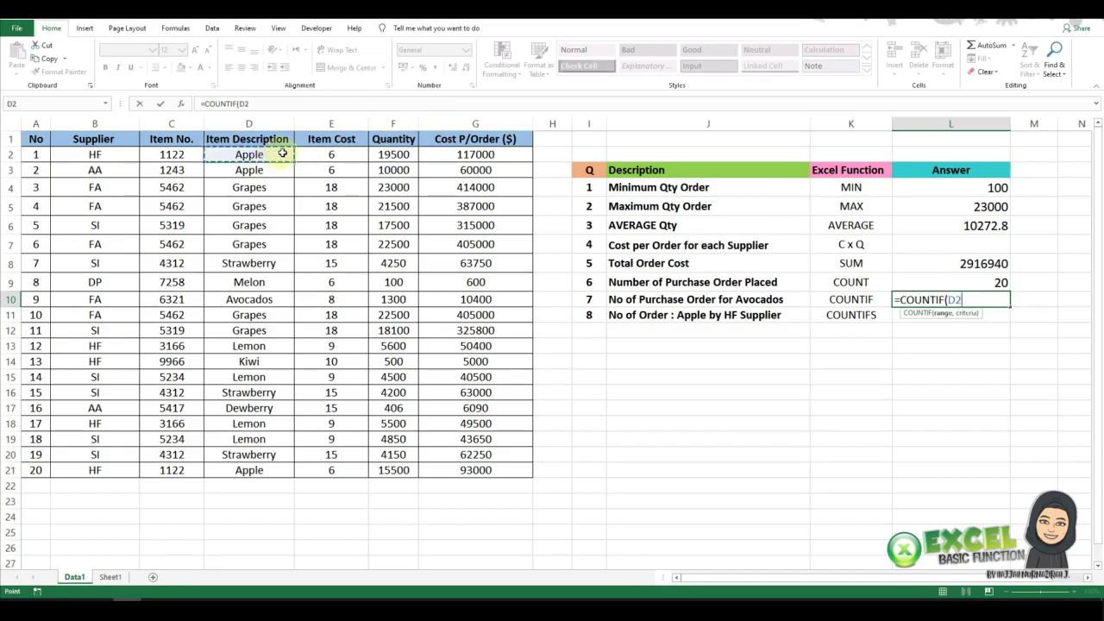
key("ctrl+shift+Down")
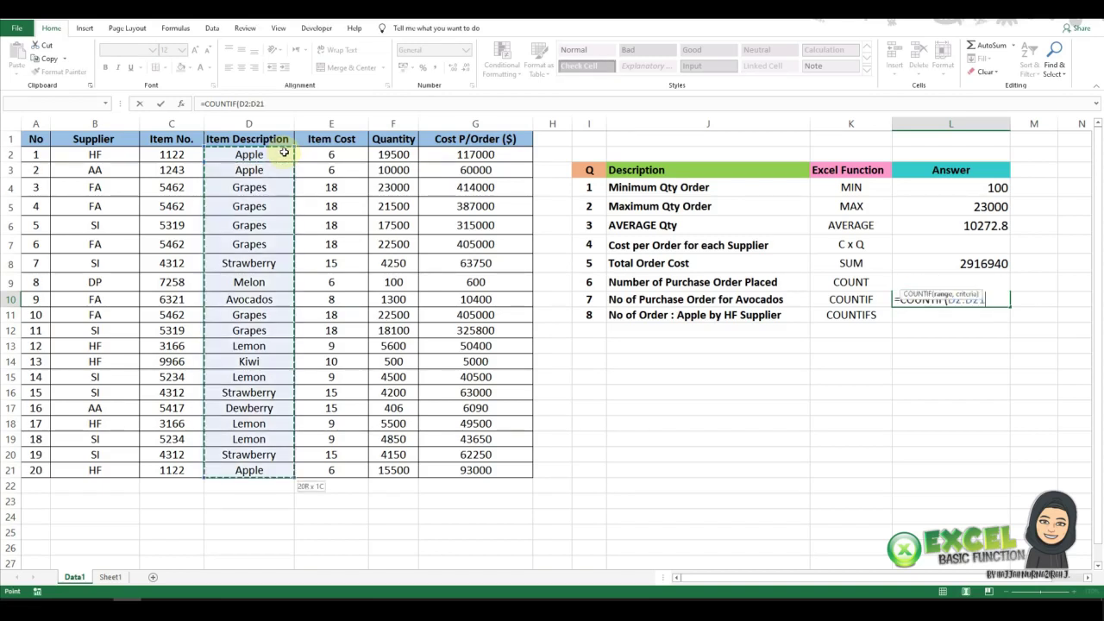
type(",")
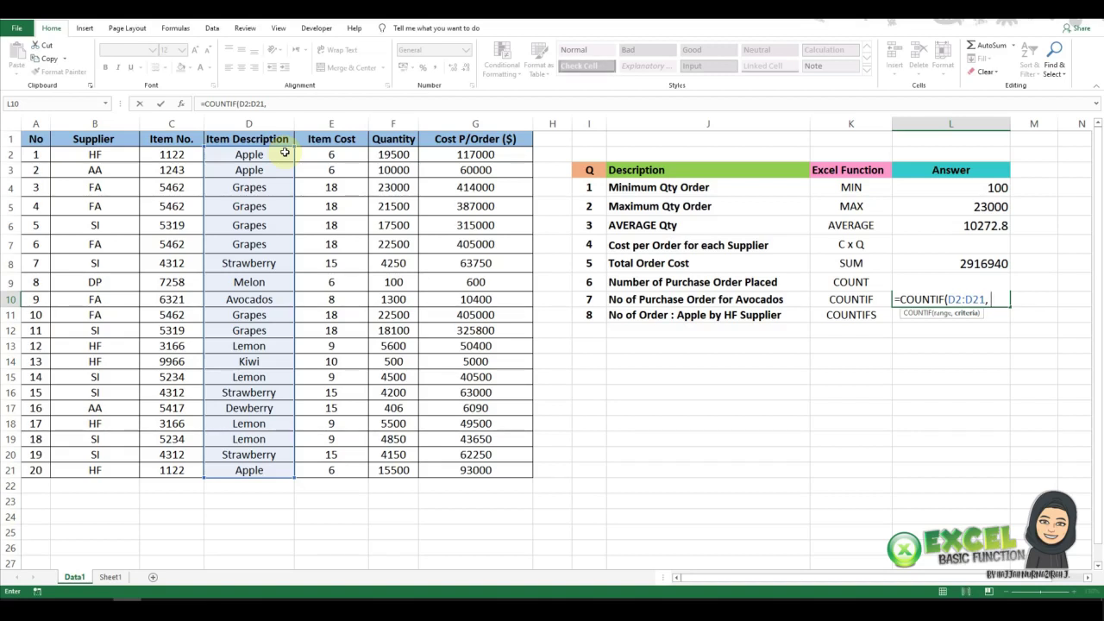
type(" \"")
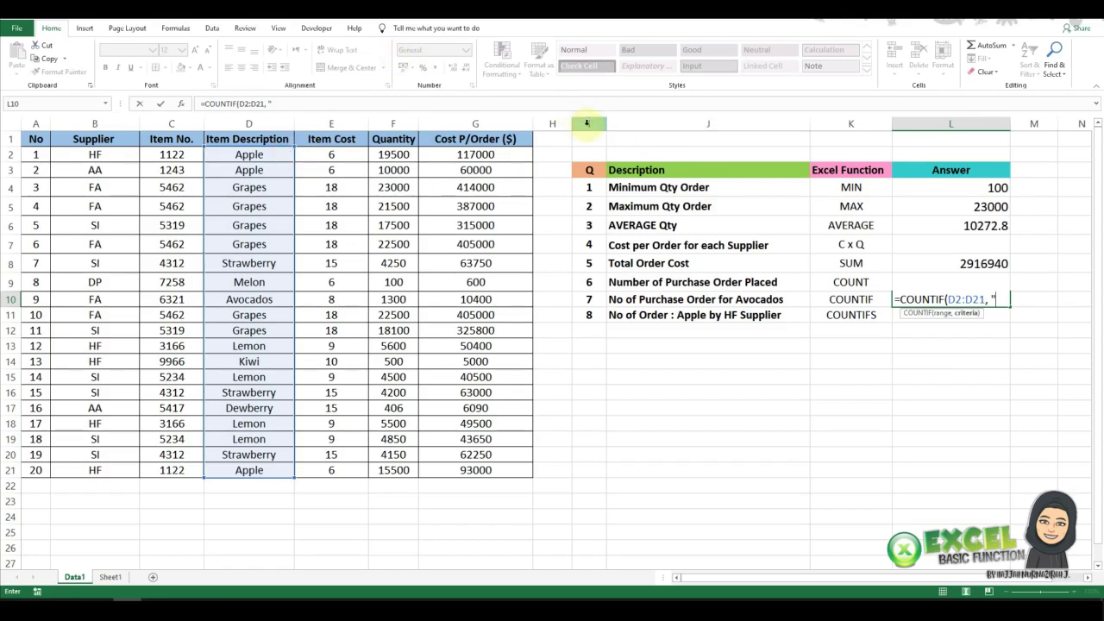
type("AS")
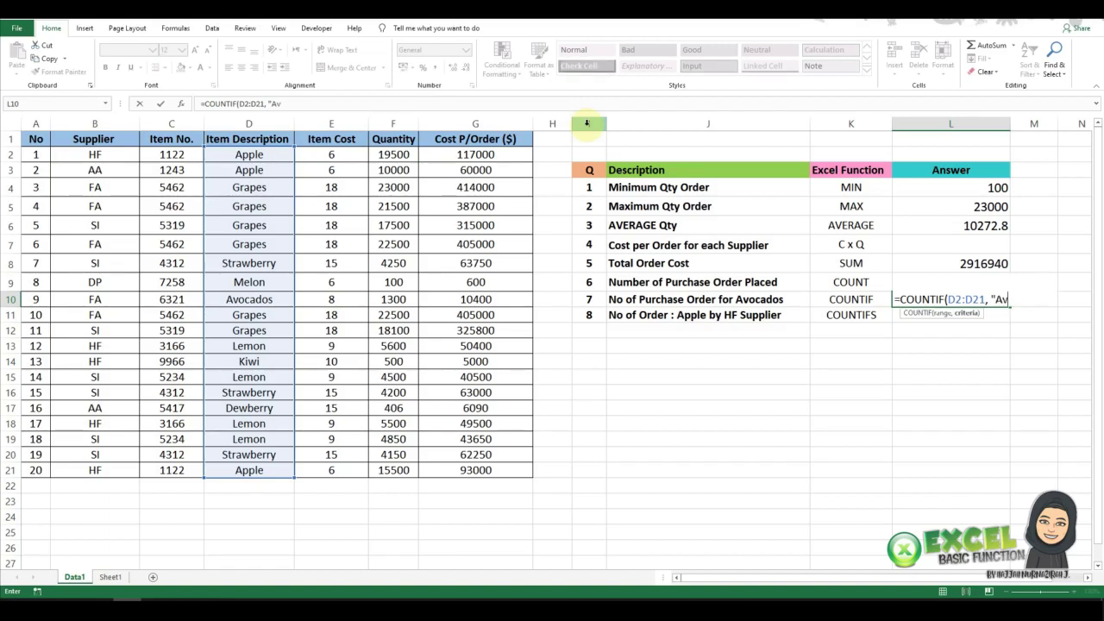
type("vocados")
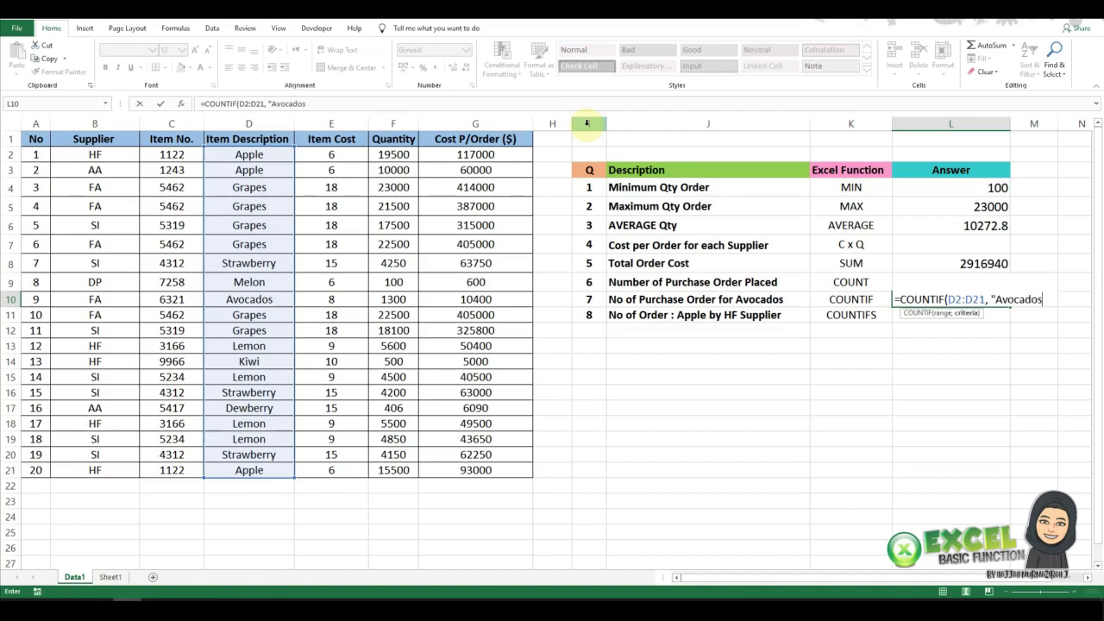
type("\"")
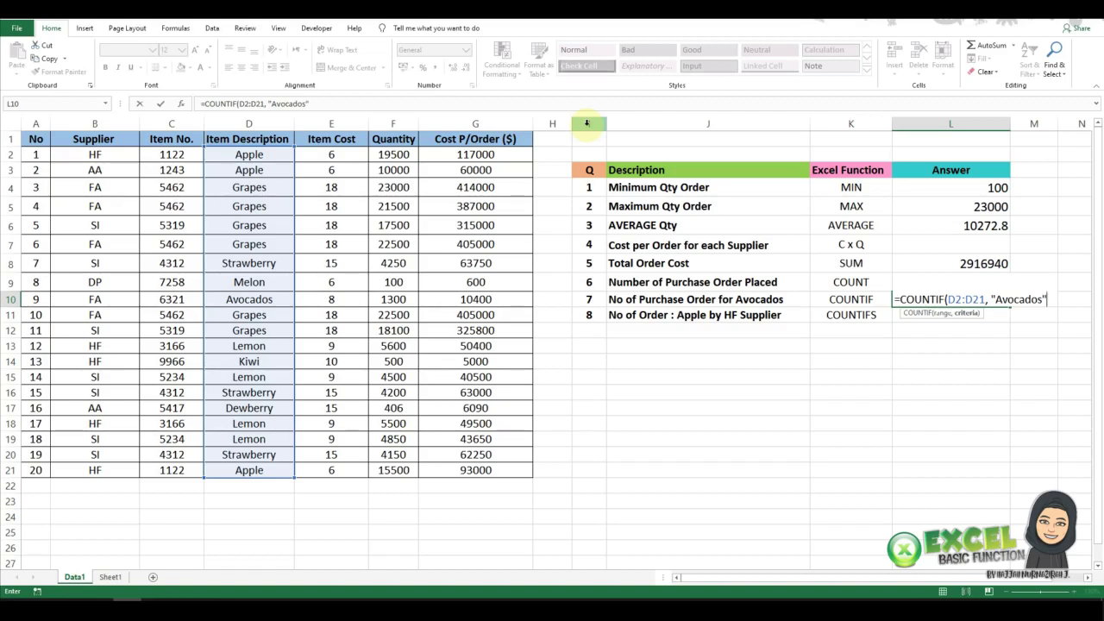
type(")")
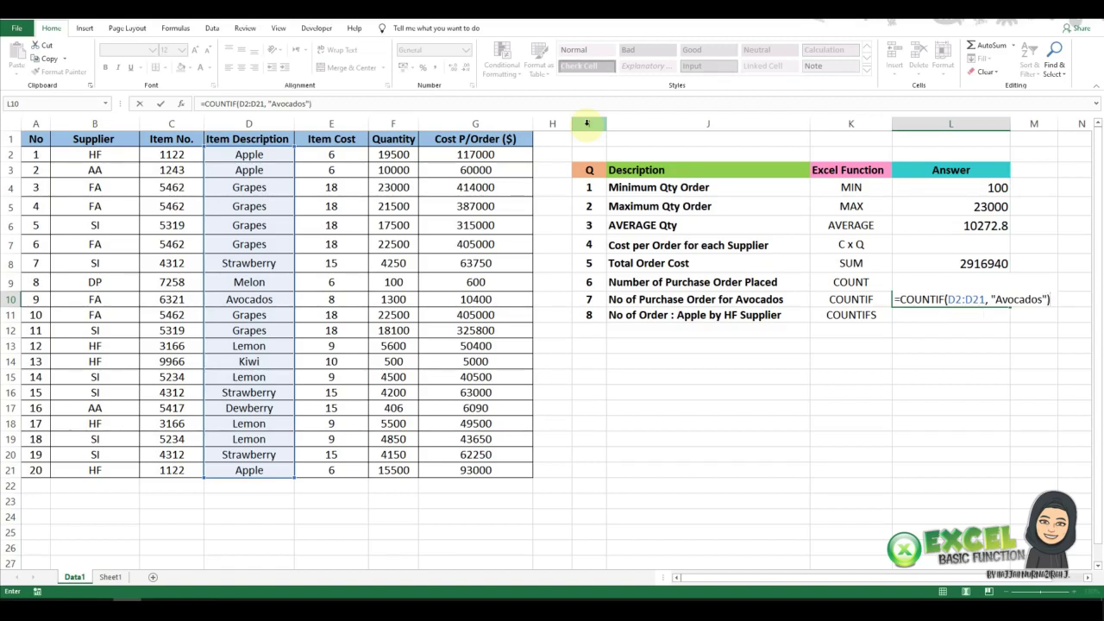
key("Return")
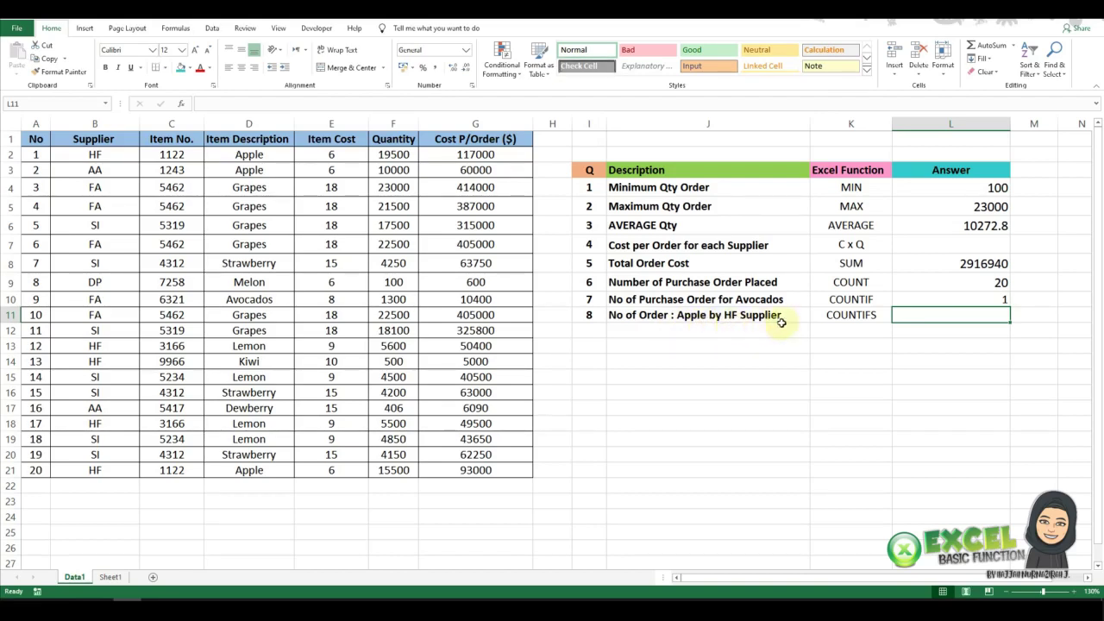
Step: Color the word Apple orange in question 8's description in J11
left_click(692, 319)
double_click(677, 315)
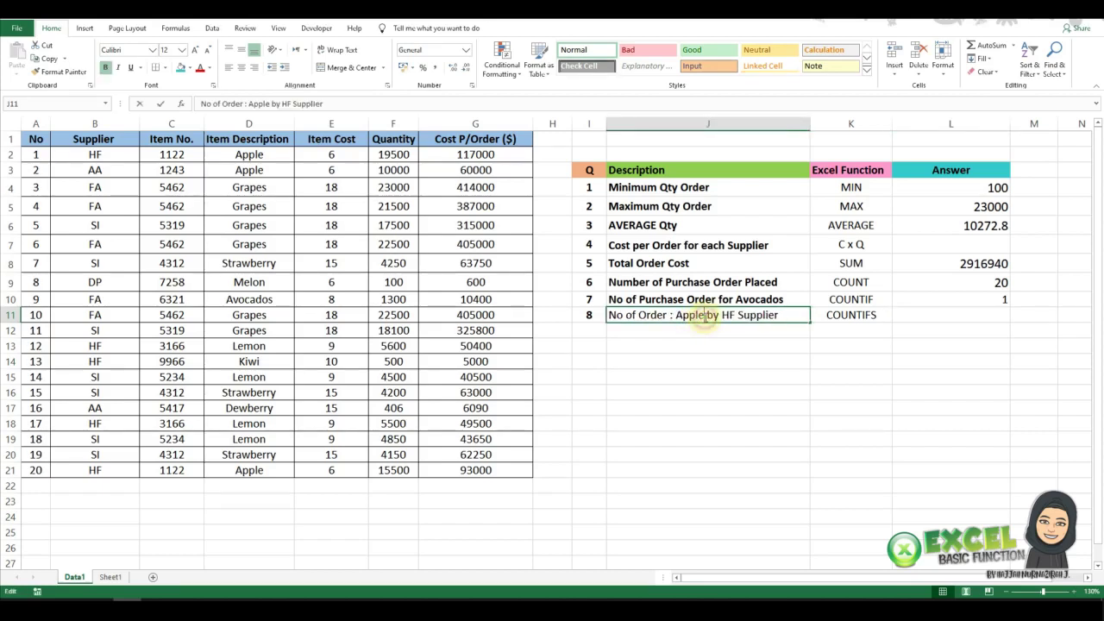
left_click_drag(680, 315, 707, 315)
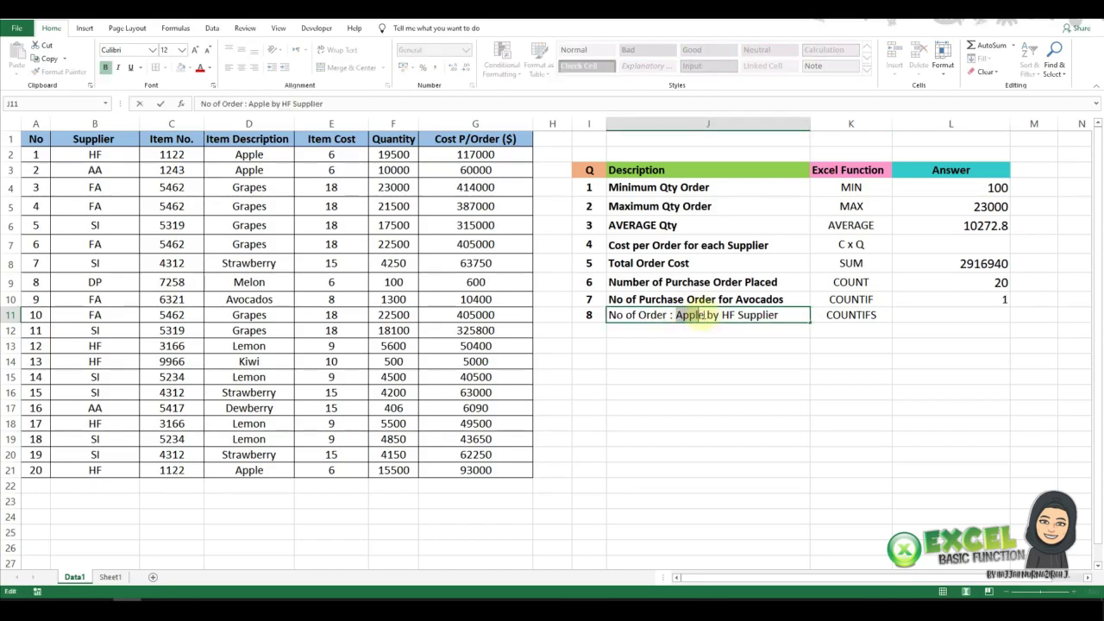
left_click(210, 69)
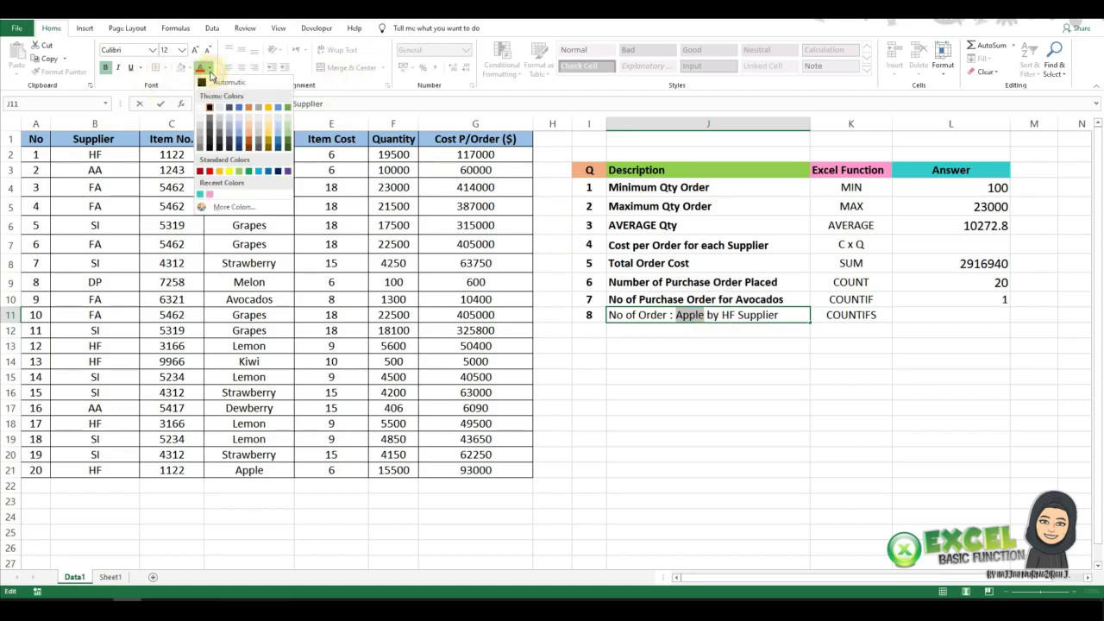
left_click(249, 109)
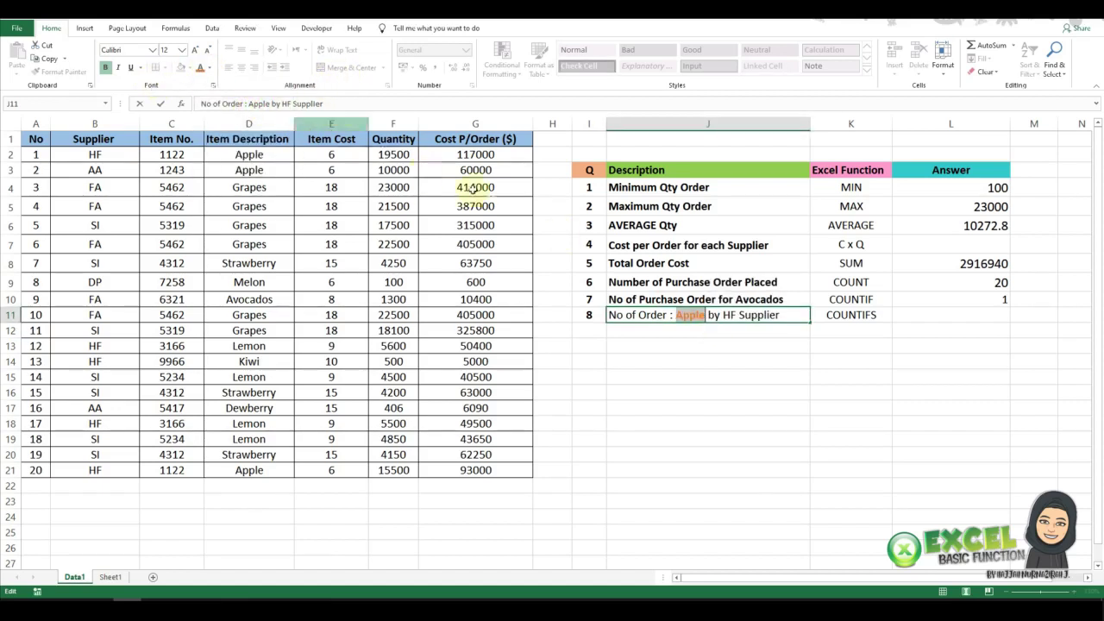
Step: Color the supplier code HF green in the same description
left_click(724, 316)
left_click_drag(723, 315, 739, 316)
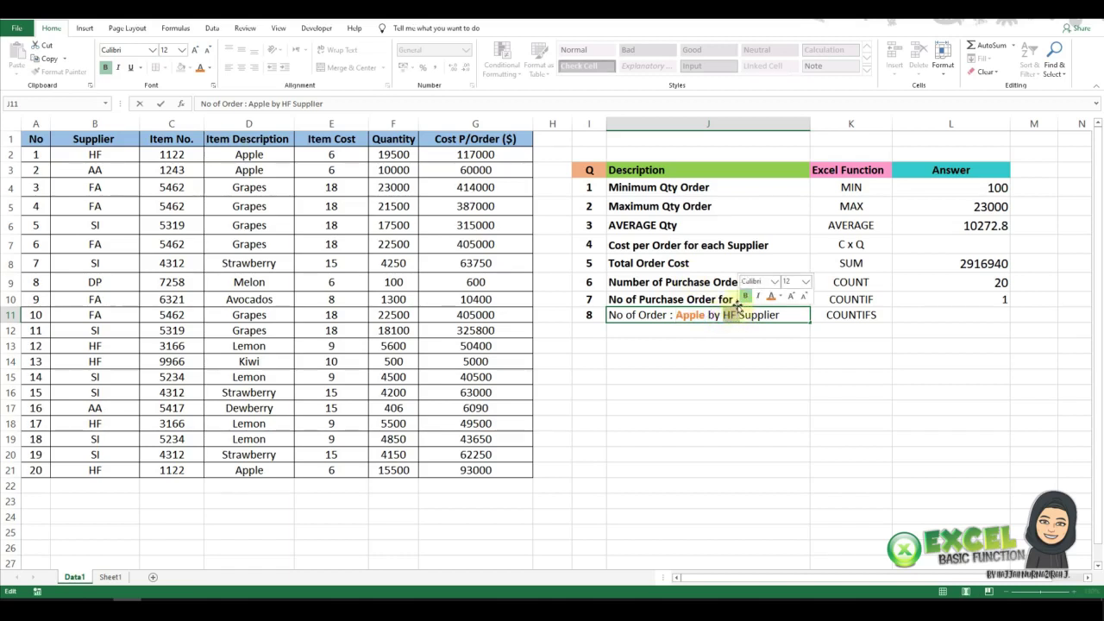
left_click(210, 69)
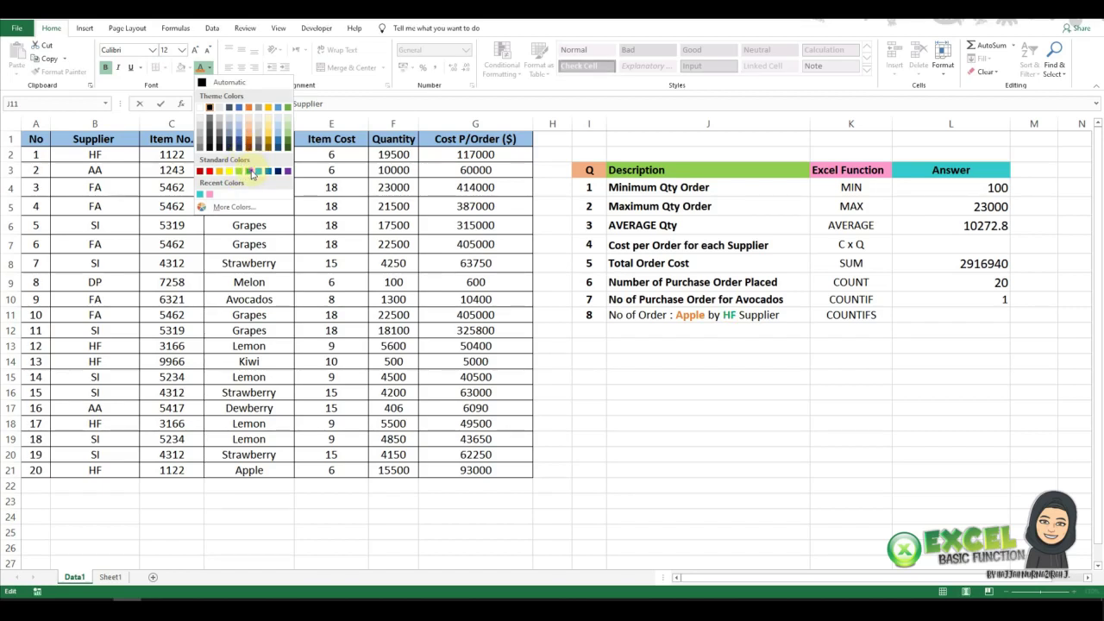
left_click(252, 174)
left_click(932, 315)
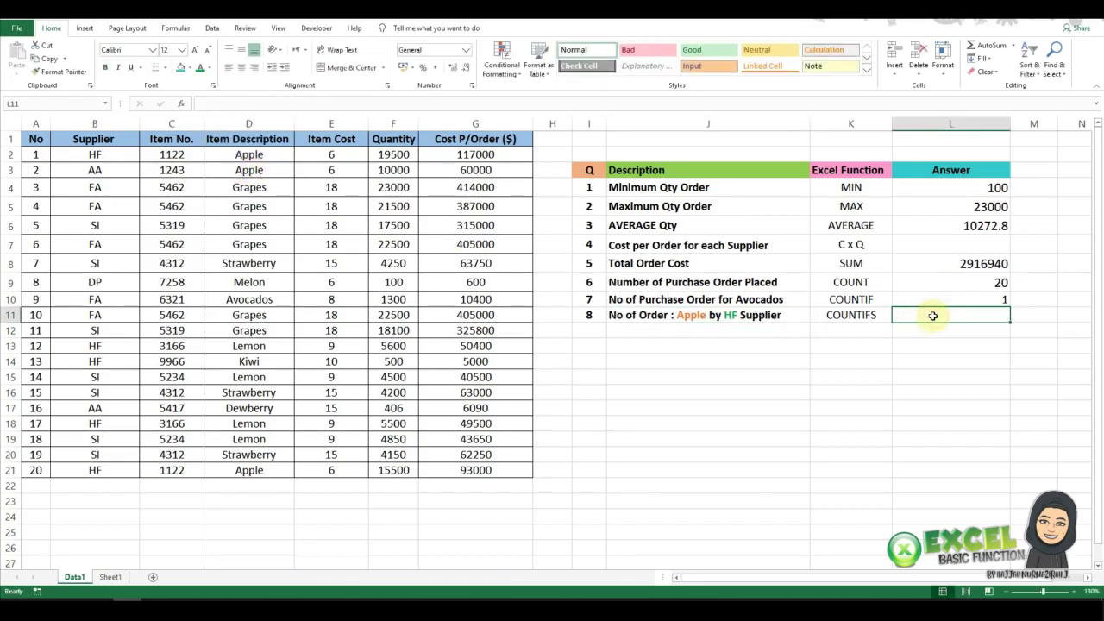
Step: Begin a COUNTIFS formula in L11 for the Apple-by-HF order count
type("=")
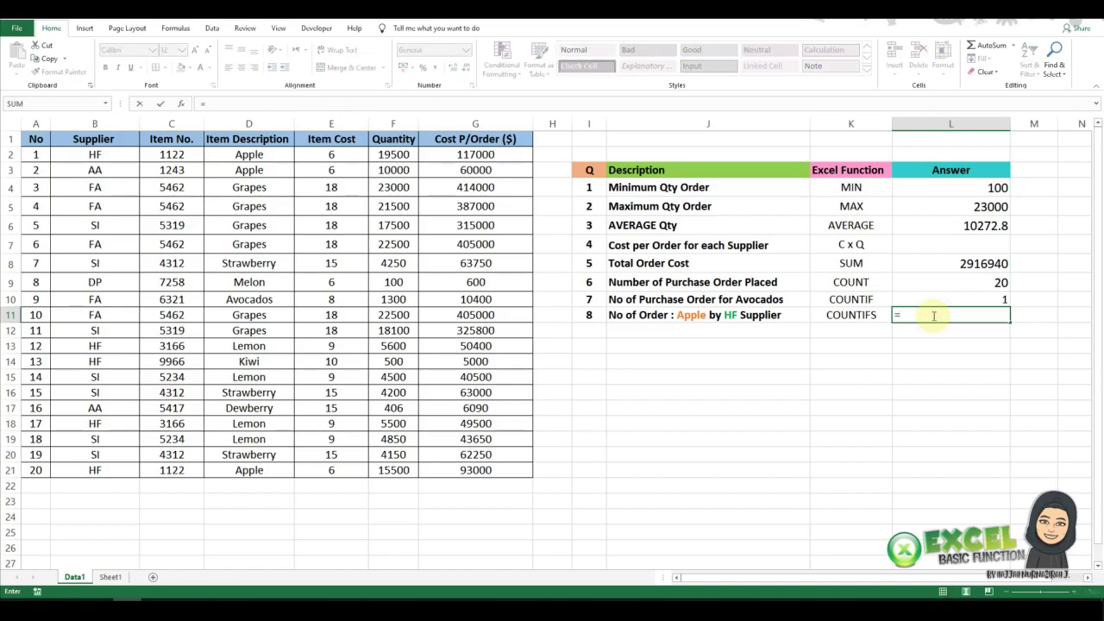
type("co")
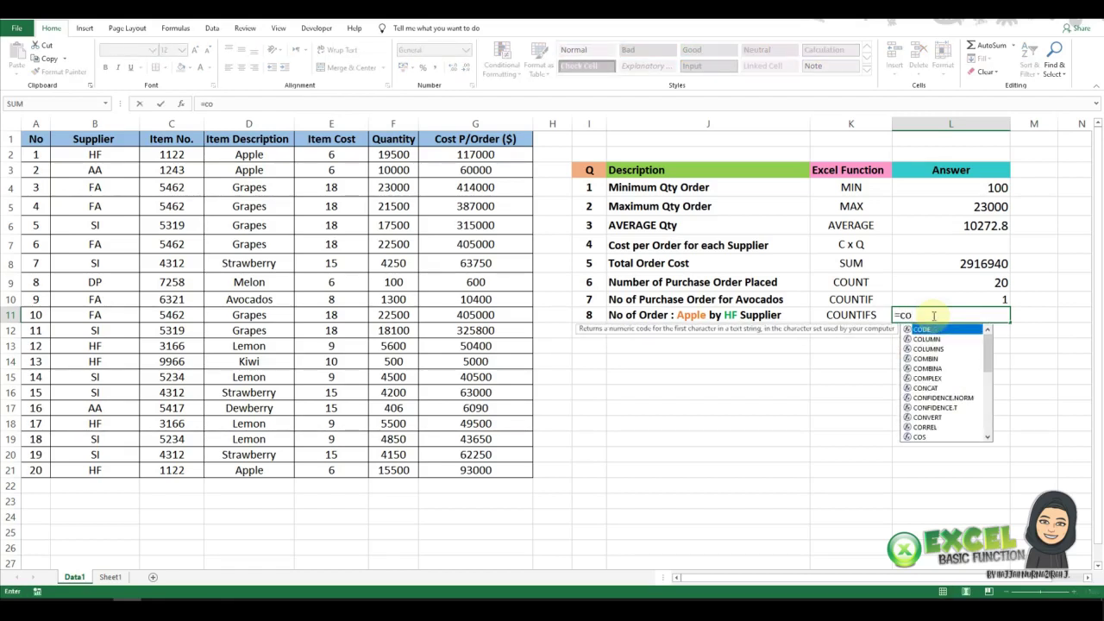
type("unt")
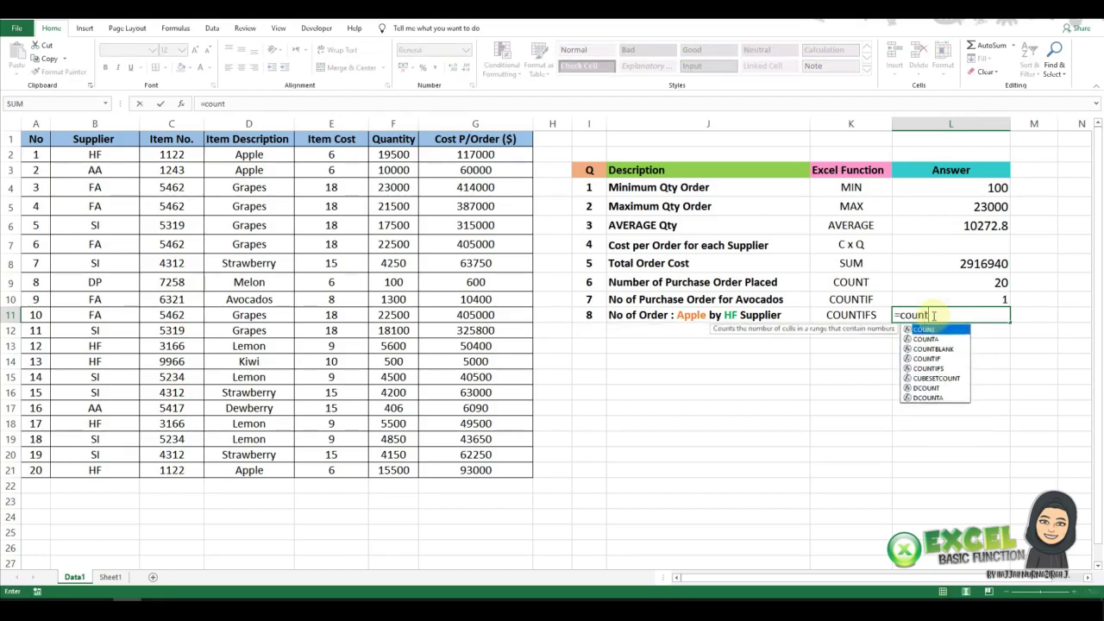
type("ifs")
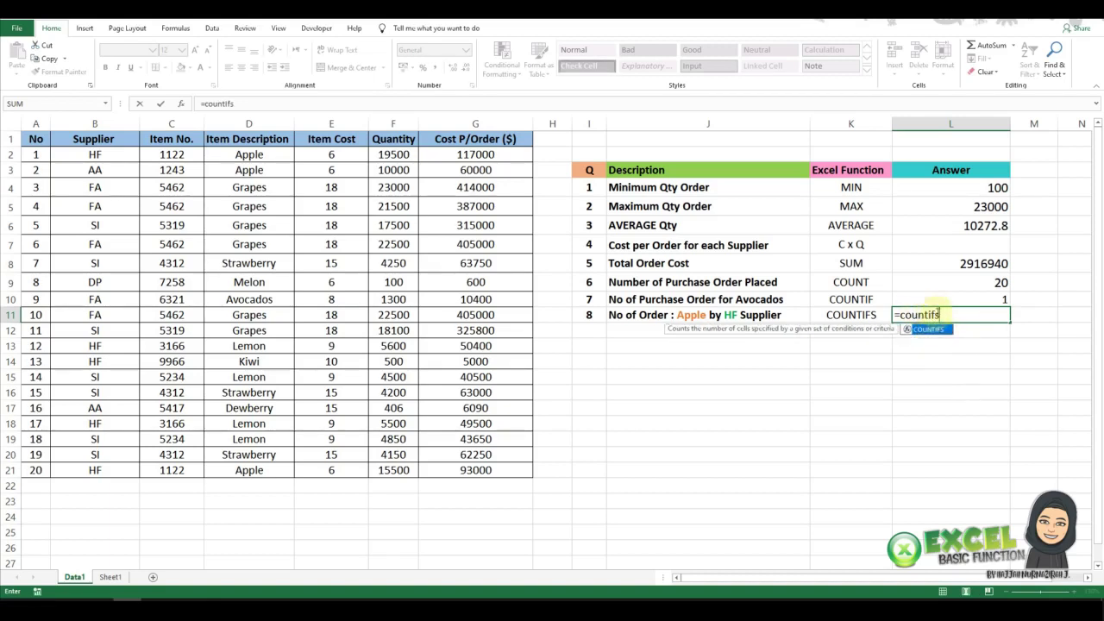
double_click(934, 334)
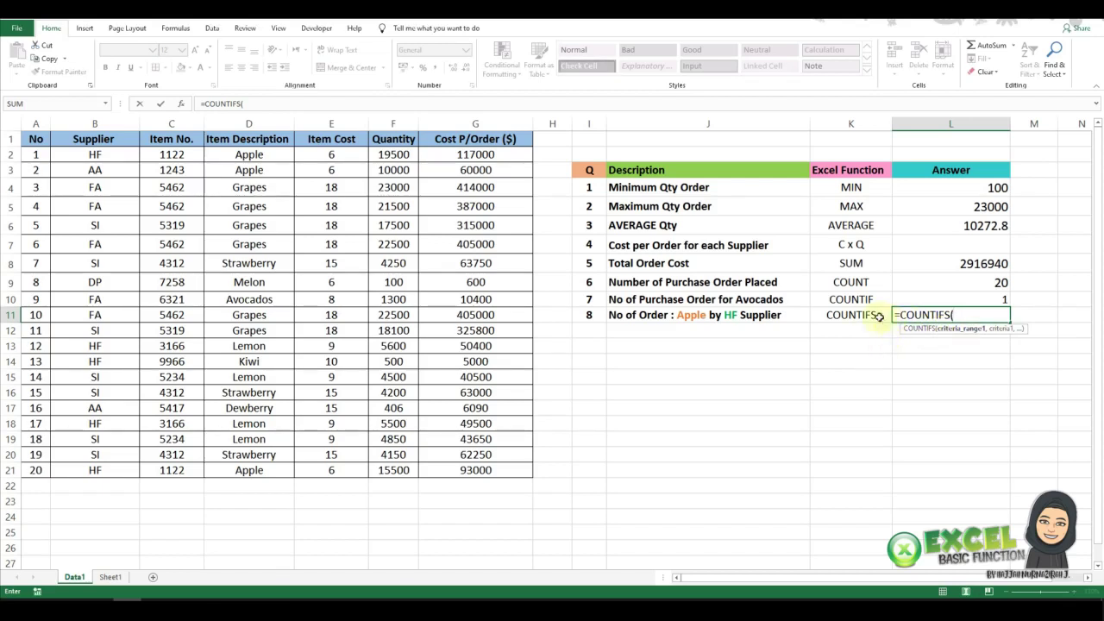
Step: Add the COUNTIFS criteria pair D2:D21 equal to "Apple", then begin the second range at B2
left_click(259, 155)
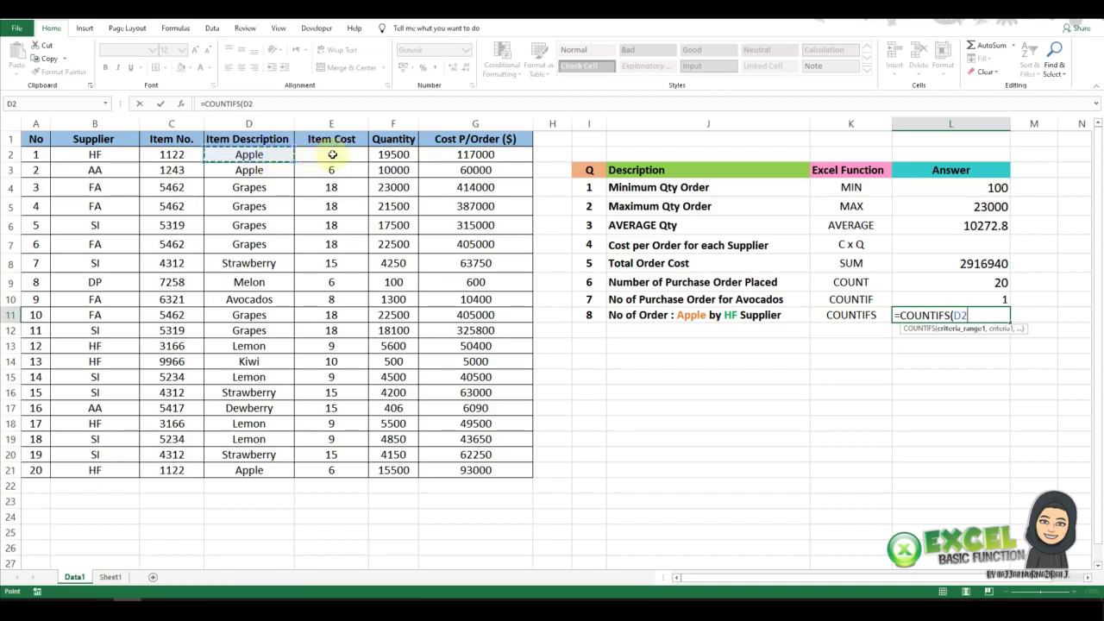
key("ctrl+shift+Down")
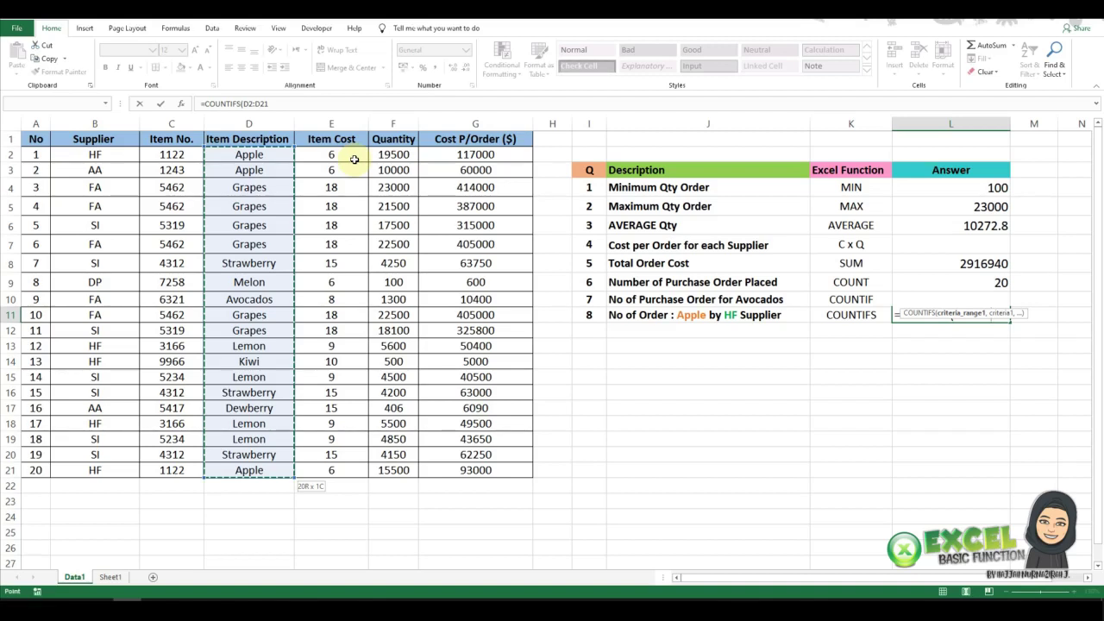
type(", ")
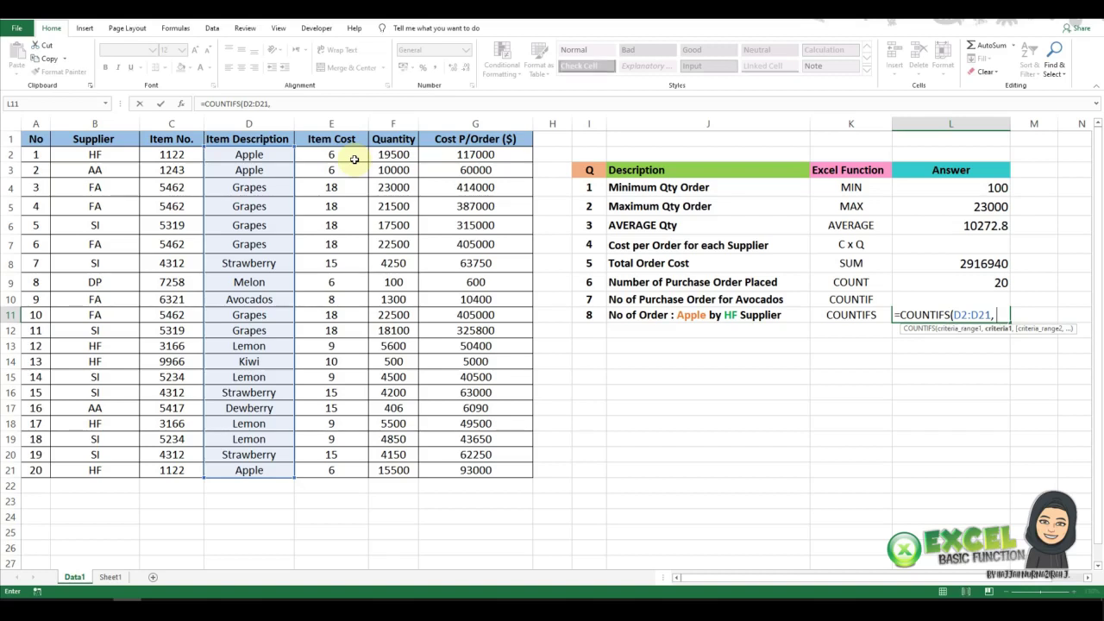
type("\"")
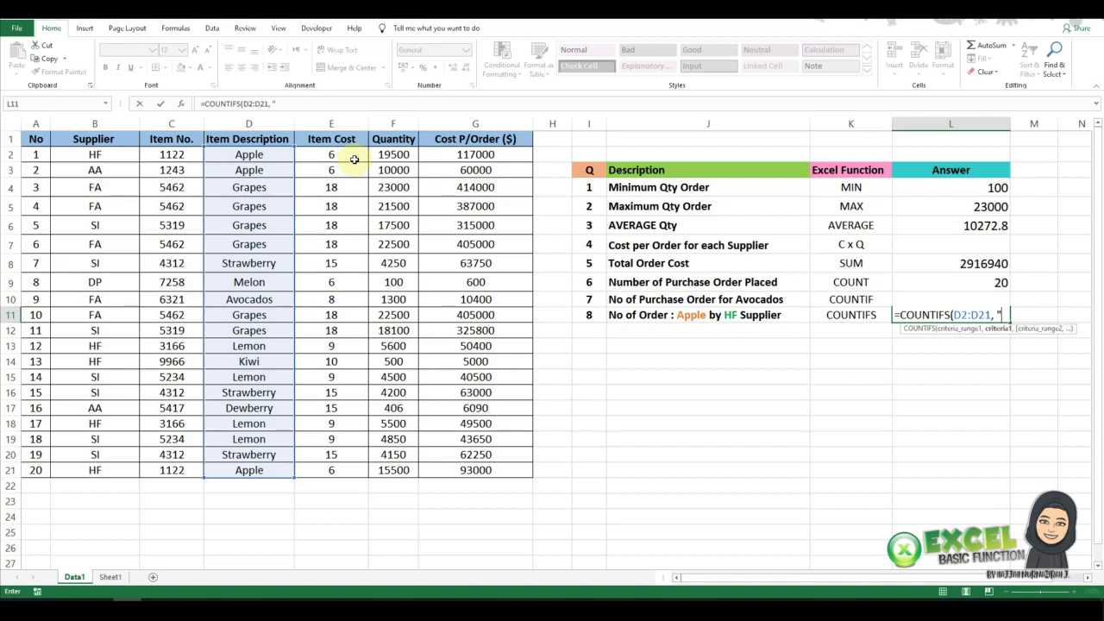
type("A")
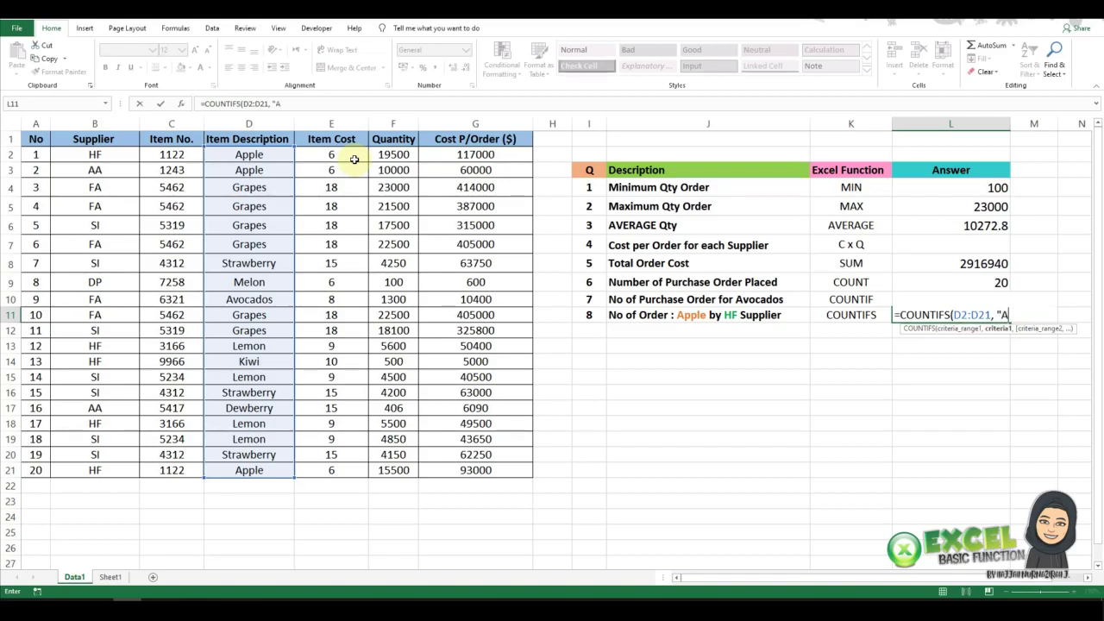
type("pple\"")
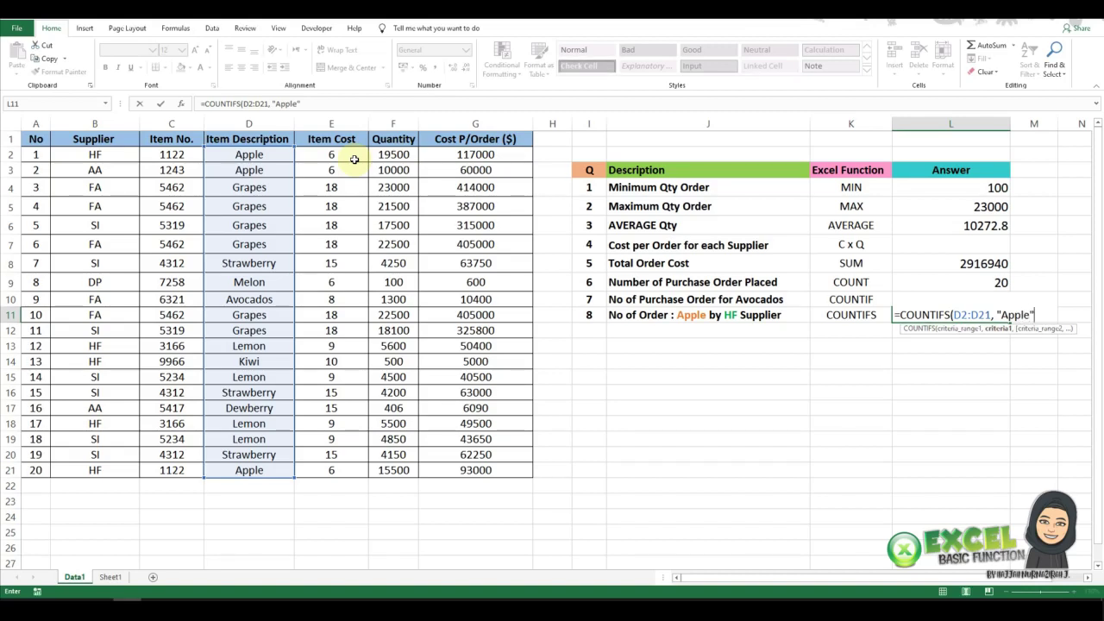
type(",")
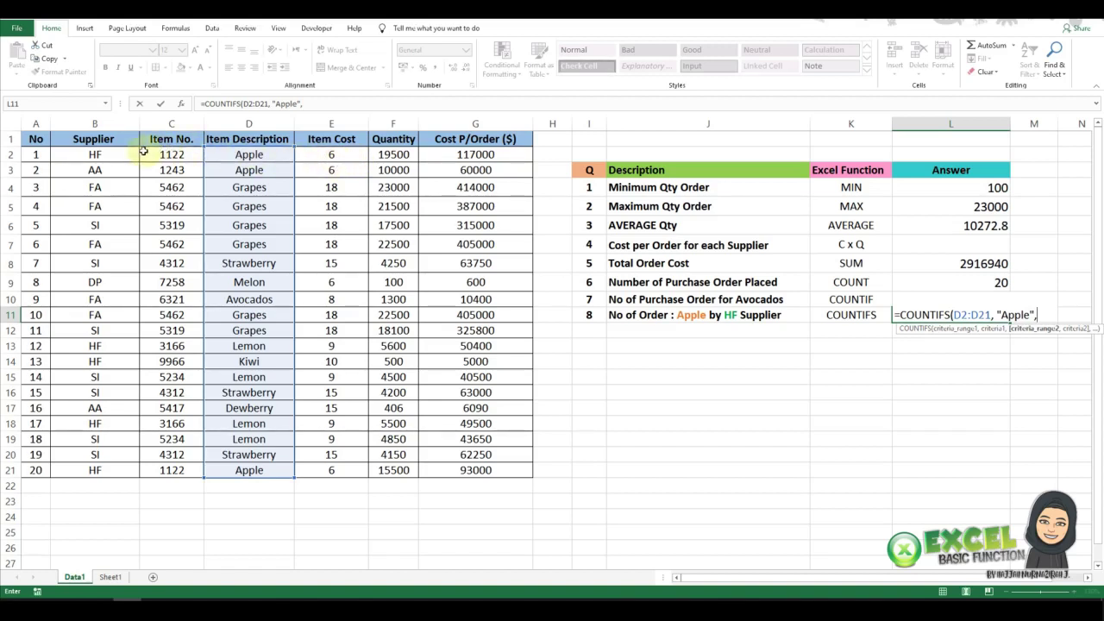
left_click(111, 154)
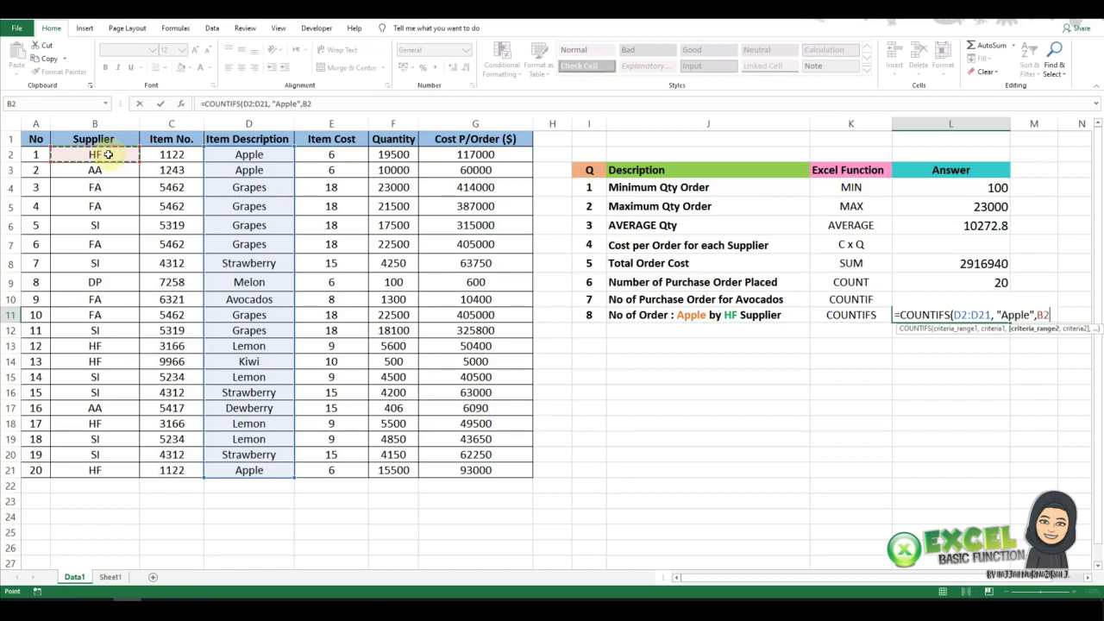
Step: Finish the COUNTIFS with supplier range B2:B21 equal to "HF", giving 2 Apple orders
key("ctrl+shift+Down")
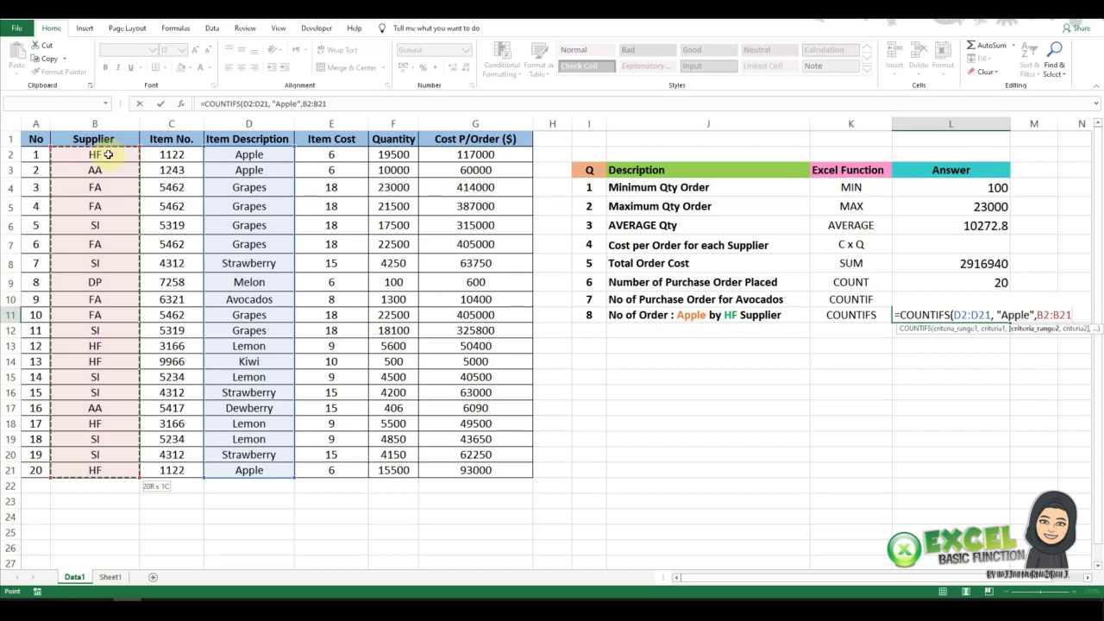
type(",B2:B21")
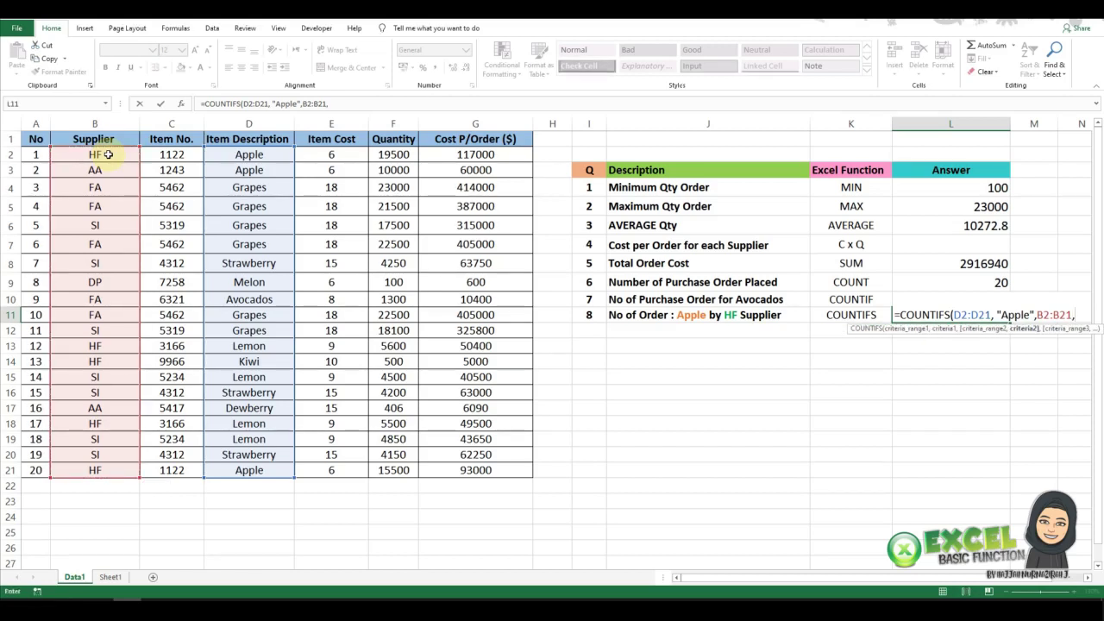
type(",")
type(" \"")
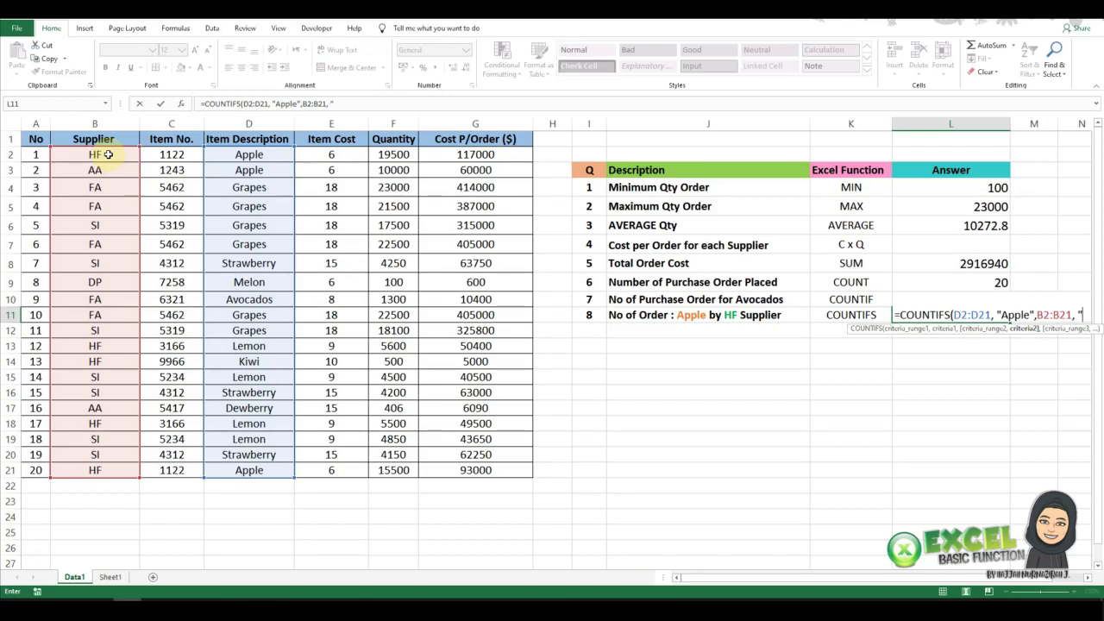
type("HF")
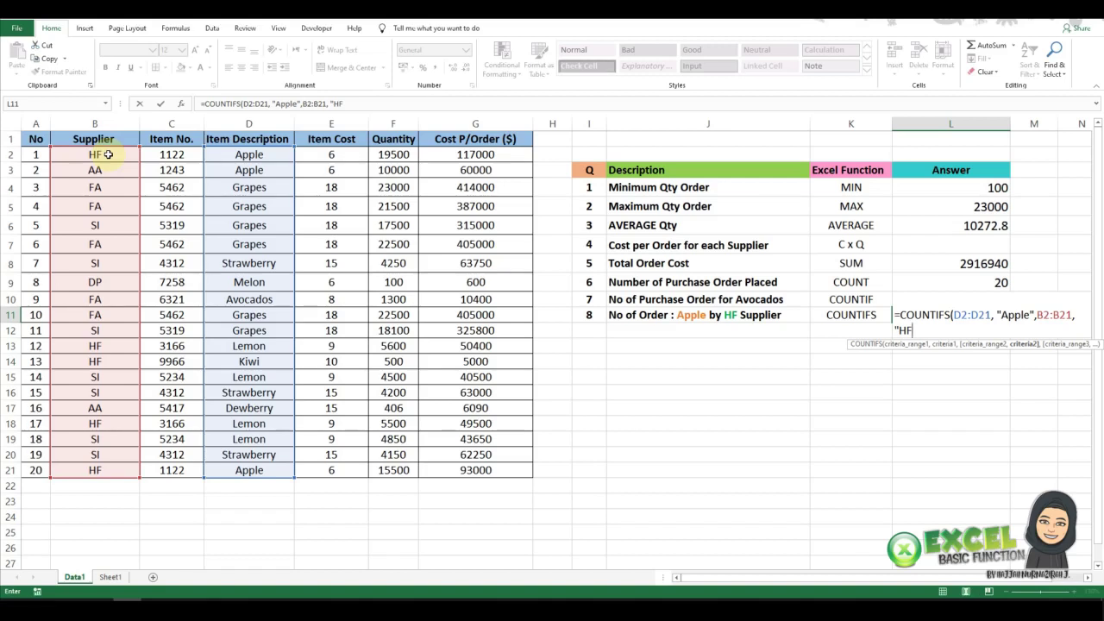
type("\"")
type(")")
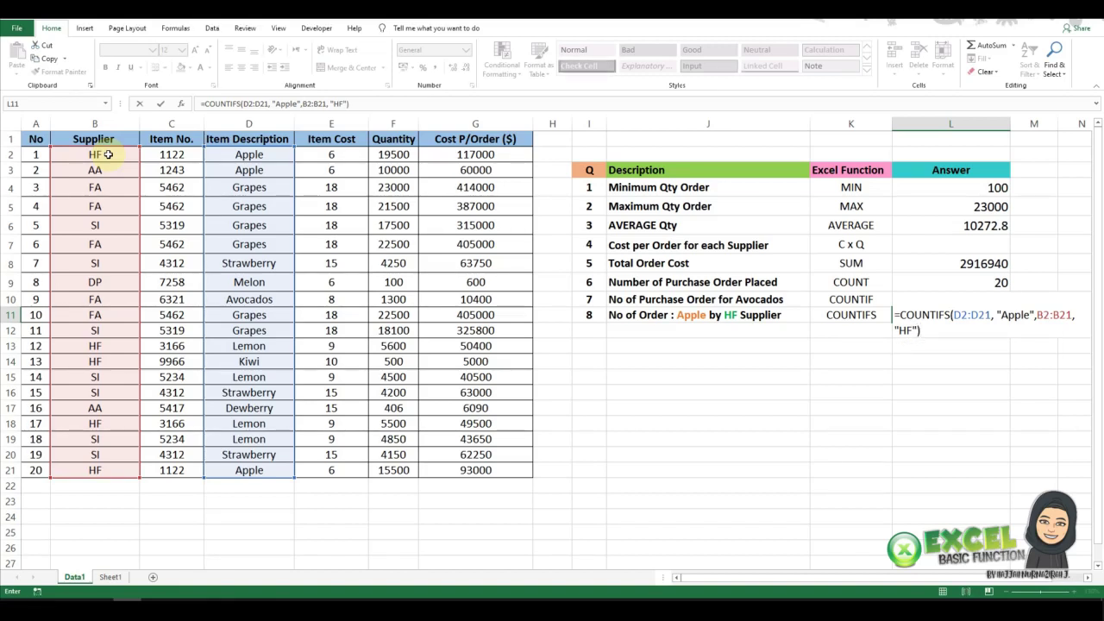
key("Return")
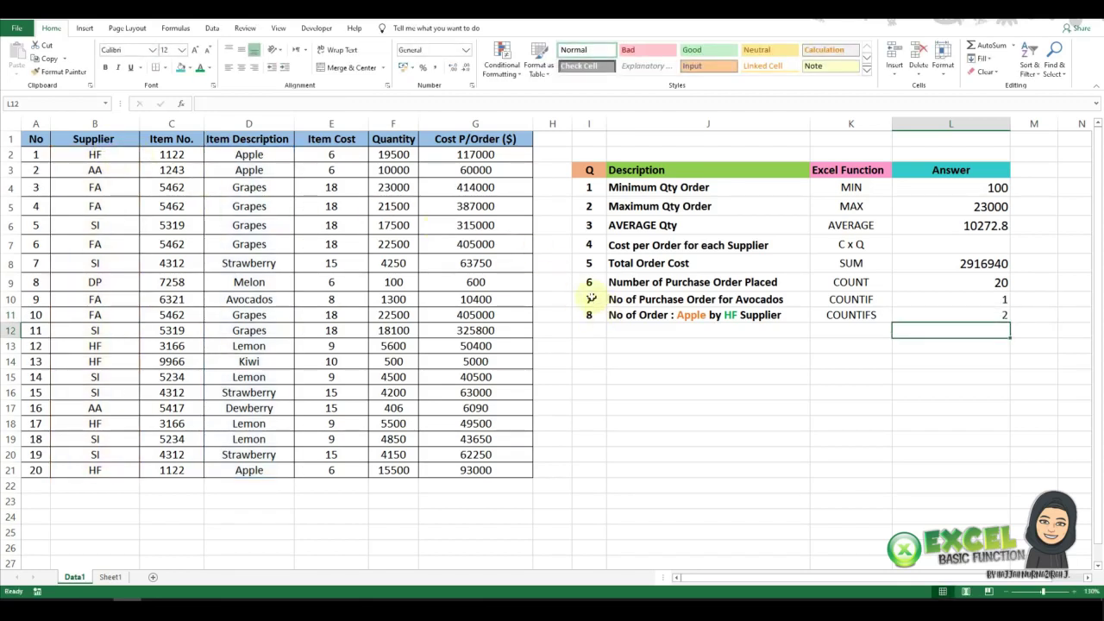
left_click(911, 315)
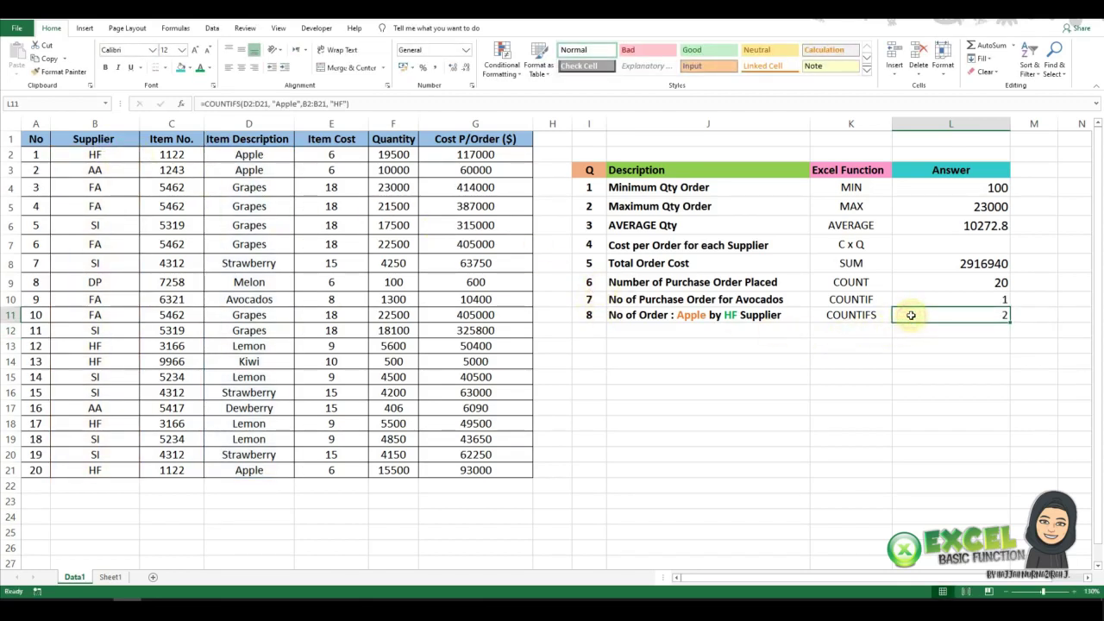